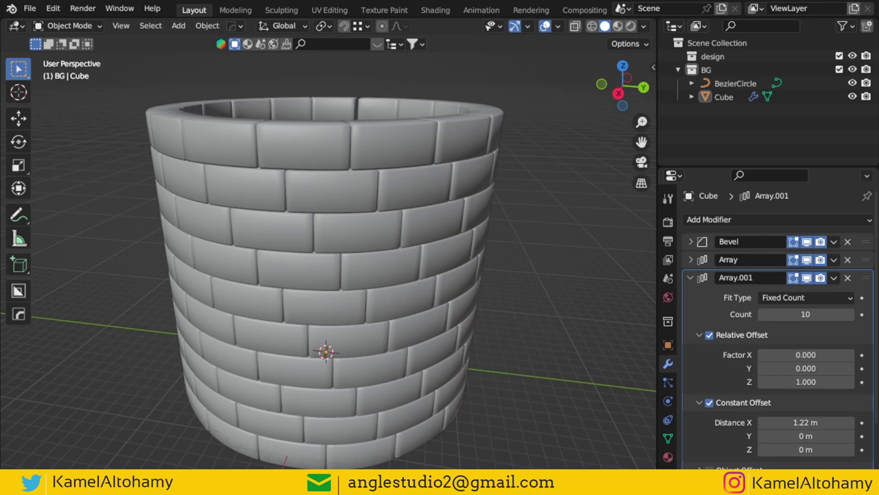
Step: Set the tower's Array.001 to 19 rows with a 1.27 m constant X offset
{"action": "left_click", "coordinate": [691, 278]}
{"action": "left_click", "coordinate": [461, 258]}
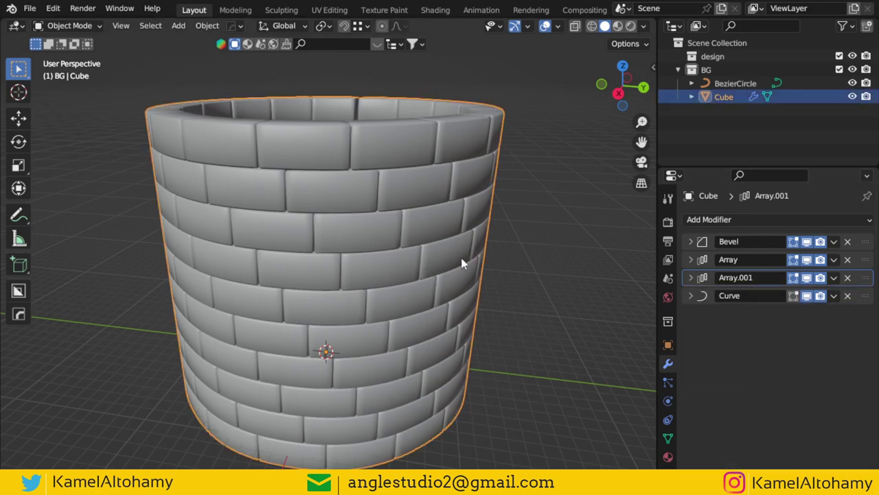
{"action": "scroll", "coordinate": [631, 297], "scroll_direction": "down", "scroll_amount": 3}
{"action": "left_click", "coordinate": [690, 278]}
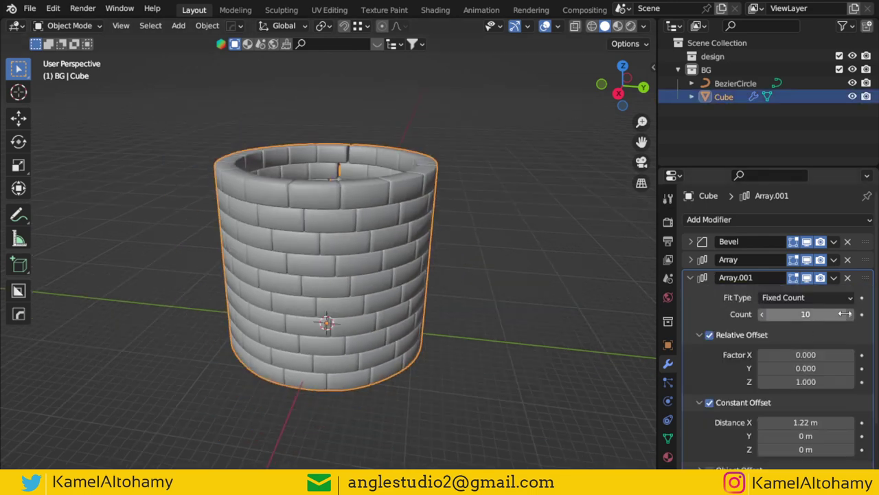
{"action": "left_click_drag", "start_coordinate": [845, 314], "coordinate": [856, 314]}
{"action": "middle_click_drag", "start_coordinate": [469, 282], "coordinate": [412, 323]}
{"action": "left_click_drag", "start_coordinate": [849, 314], "coordinate": [866, 313]}
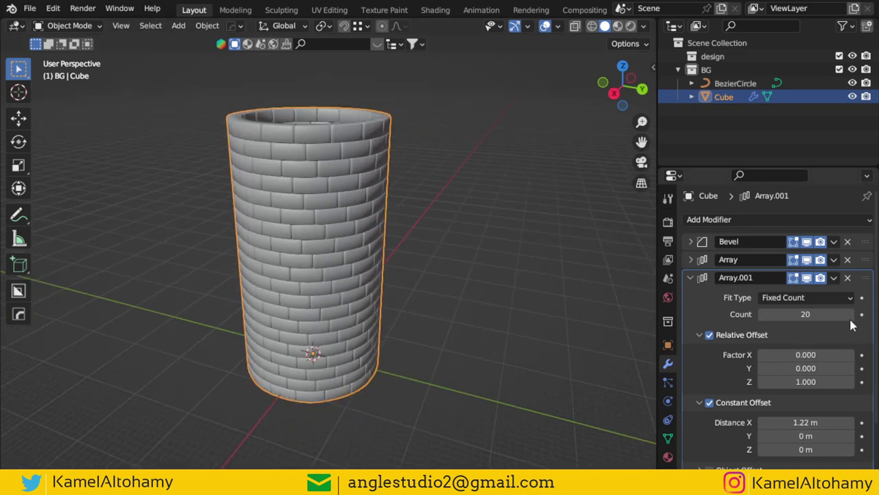
{"action": "key", "text": "Escape"}
{"action": "left_click_drag", "start_coordinate": [805, 314], "coordinate": [824, 314]}
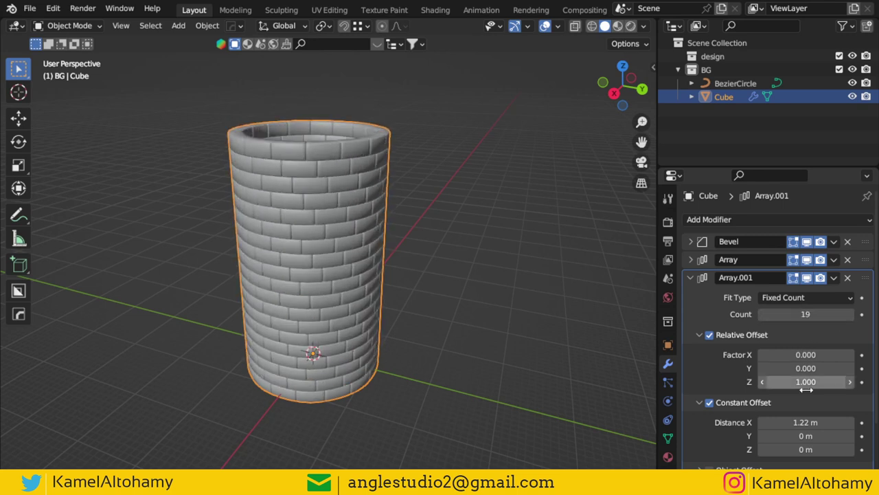
{"action": "mouse_move", "coordinate": [805, 422]}
{"action": "left_mouse_down"}
{"action": "mouse_move", "coordinate": [825, 422]}
{"action": "mouse_move", "coordinate": [803, 421]}
{"action": "left_mouse_up"}
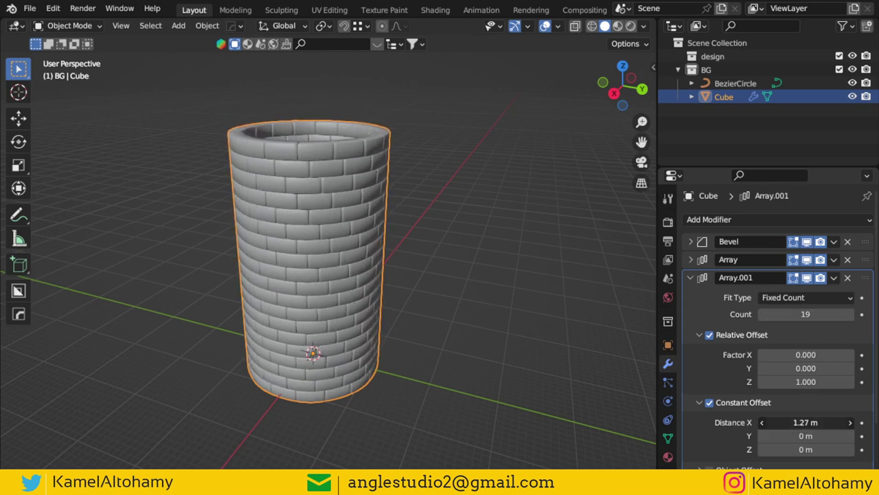
{"action": "left_click", "coordinate": [692, 278]}
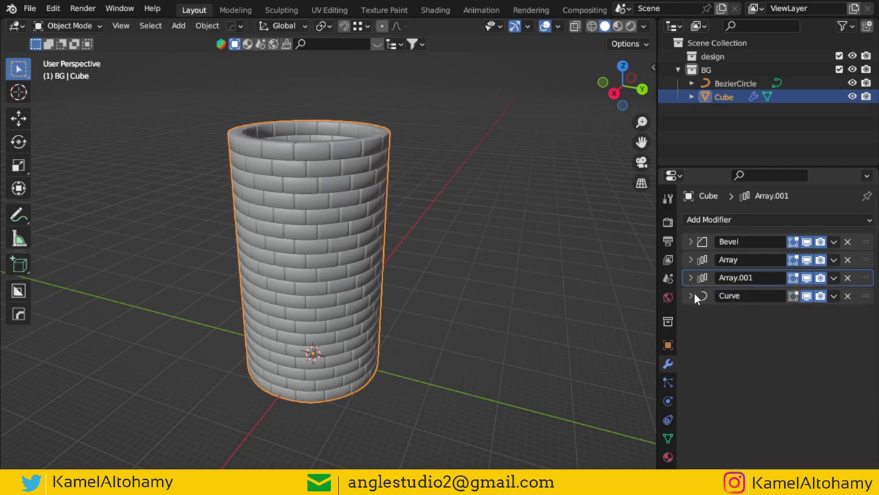
Step: Adjust the BezierCircle's points to taper the tower into a cone, then exclude the tower collection
{"action": "left_click", "coordinate": [735, 83]}
{"action": "key", "text": "Tab"}
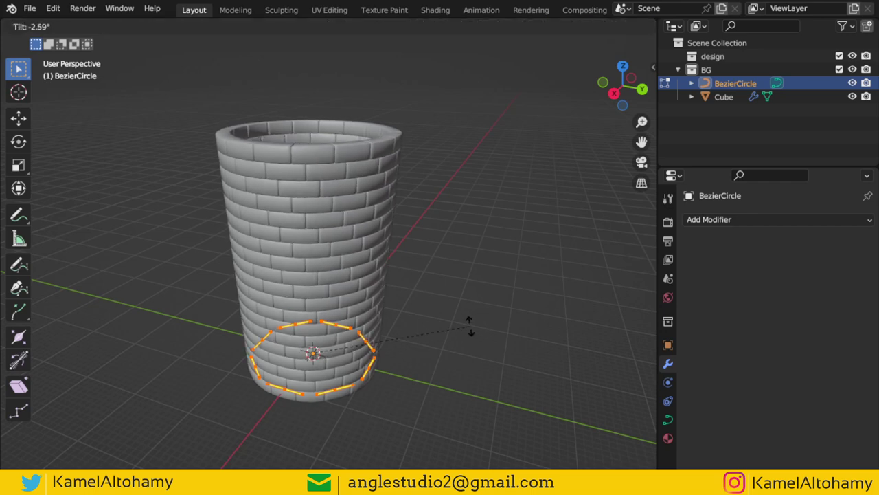
{"action": "left_click", "coordinate": [488, 363]}
{"action": "key", "text": "Tab"}
{"action": "scroll", "coordinate": [358, 263], "scroll_direction": "up", "scroll_amount": 3}
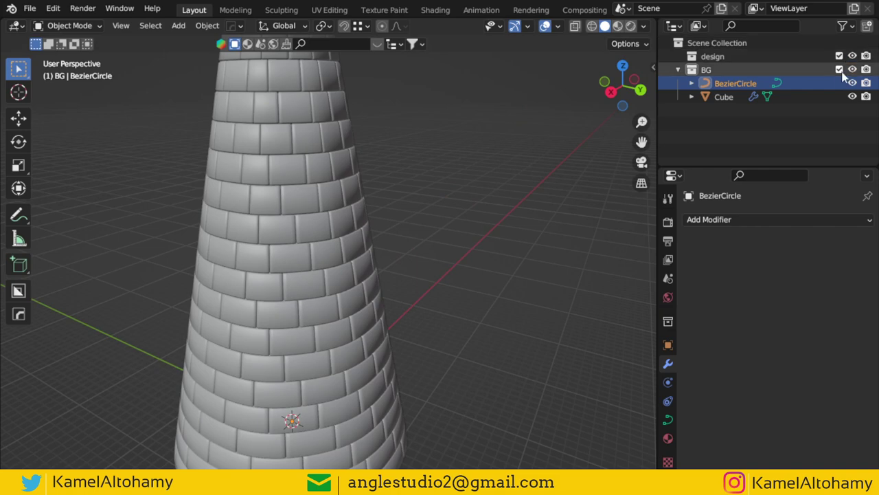
{"action": "left_click", "coordinate": [839, 70]}
Step: Add a cube in the design collection and scale it 2x along X in Edit Mode
{"action": "left_click", "coordinate": [734, 55]}
{"action": "scroll", "coordinate": [395, 252], "scroll_direction": "down", "scroll_amount": 3}
{"action": "key", "text": "shift+a"}
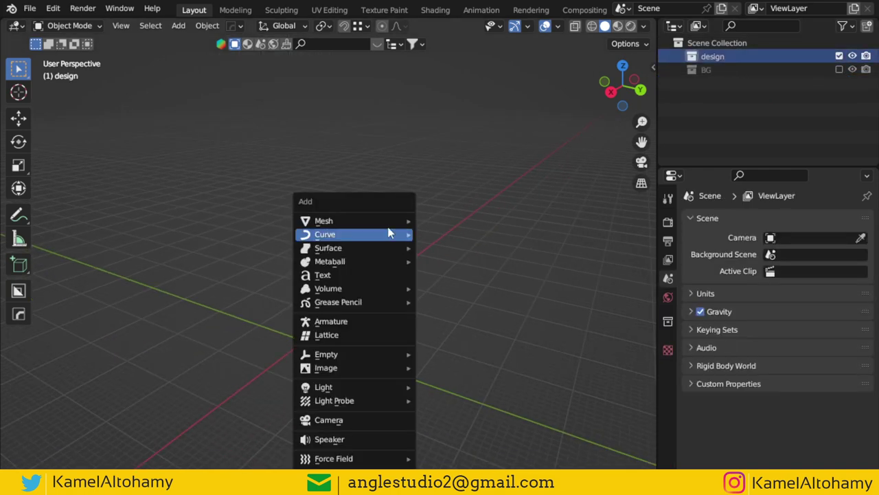
{"action": "left_click", "coordinate": [462, 244]}
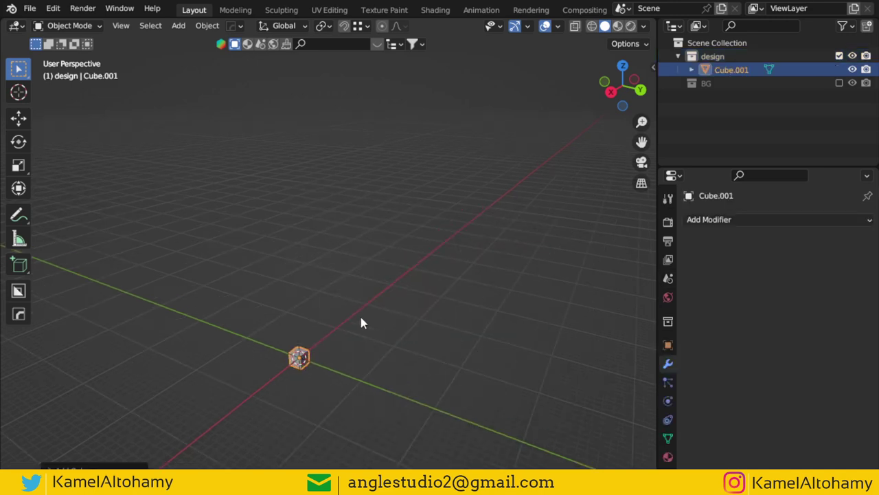
{"action": "key", "text": "Tab"}
{"action": "key", "text": "KP_5"}
{"action": "key", "text": "KP_7"}
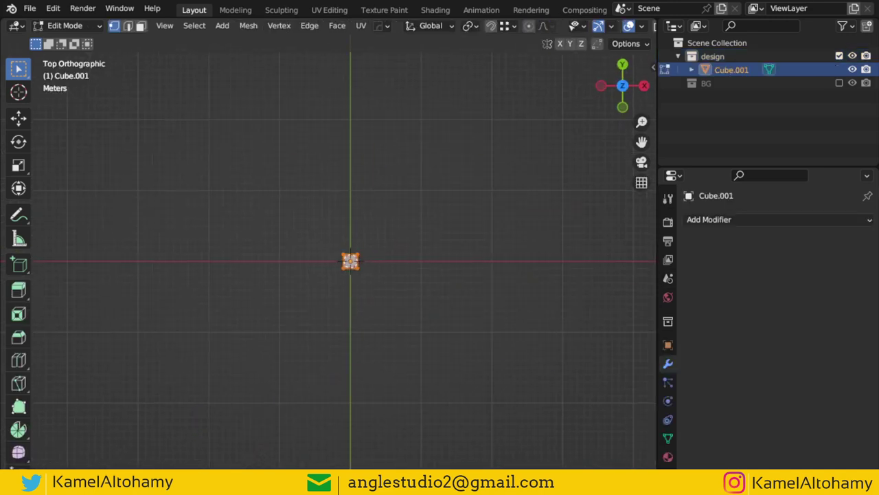
{"action": "type", "text": "sx2"}
{"action": "key", "text": "Return"}
{"action": "scroll", "coordinate": [384, 289], "scroll_direction": "up", "scroll_amount": 2}
{"action": "key", "text": "Tab"}
Step: Add a Bevel modifier to the new brick Cube.001
{"action": "middle_click_drag", "start_coordinate": [420, 291], "coordinate": [346, 203]}
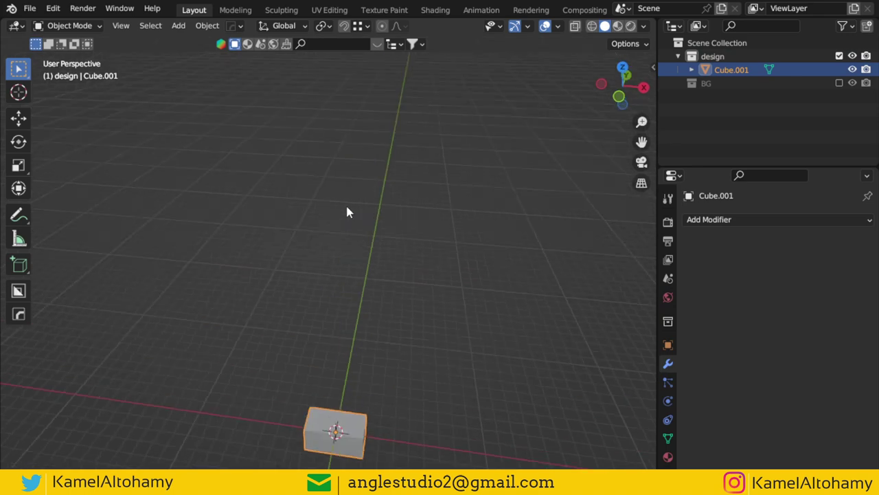
{"action": "left_click", "coordinate": [824, 219]}
{"action": "left_click", "coordinate": [619, 270]}
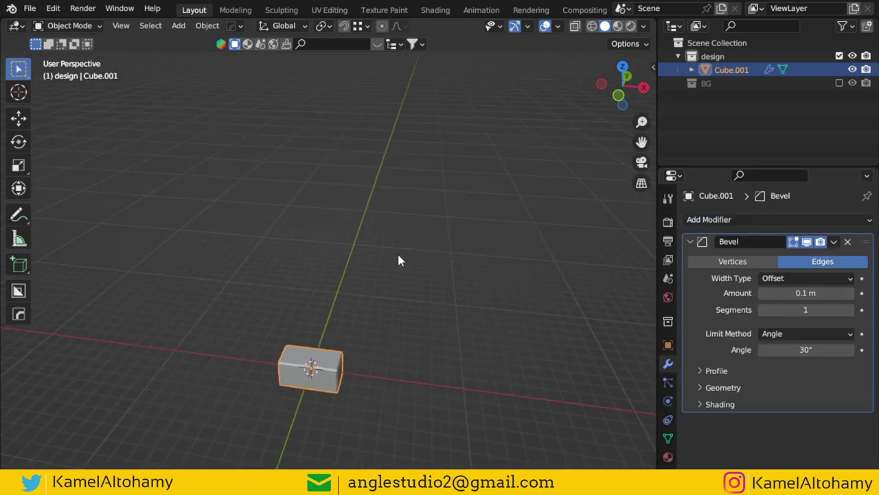
{"action": "middle_click_drag", "start_coordinate": [412, 275], "coordinate": [397, 252]}
{"action": "key", "text": "shift+a"}
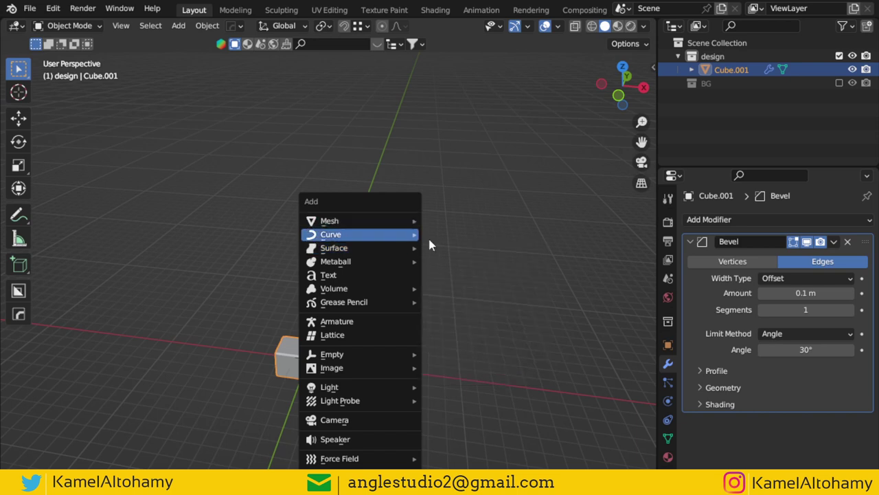
Step: Add a Bezier circle at the brick and scale its points up by 8
{"action": "left_click", "coordinate": [459, 249]}
{"action": "key", "text": "Tab"}
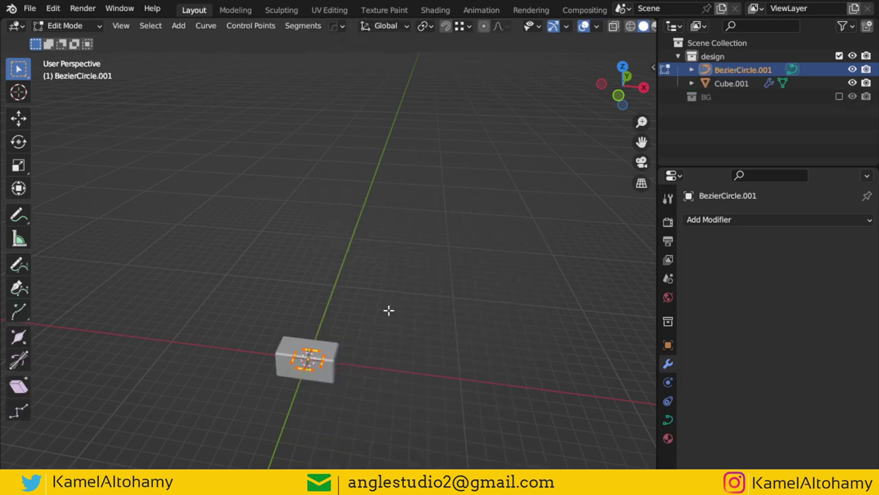
{"action": "type", "text": "s"}
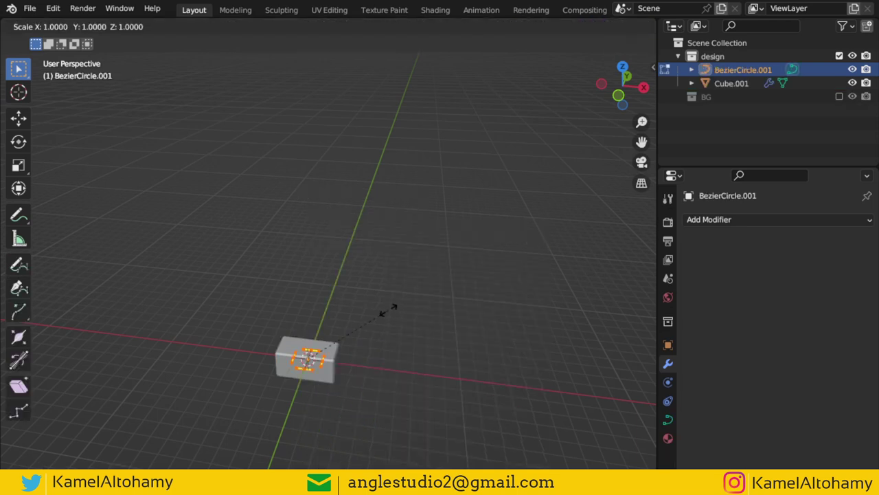
{"action": "type", "text": "7"}
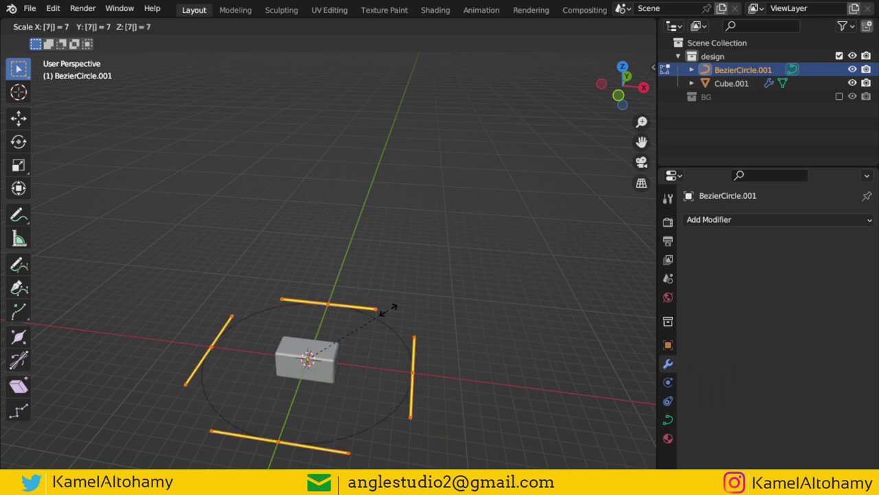
{"action": "key", "text": "BackSpace"}
{"action": "type", "text": "8"}
{"action": "key", "text": "Return"}
{"action": "key", "text": "Tab"}
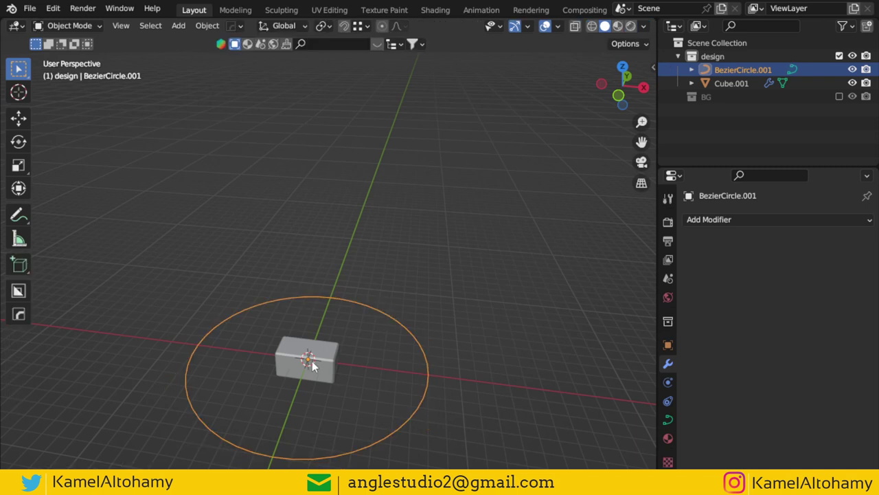
Step: Give the brick an Array modifier and a Curve modifier following BezierCircle.001
{"action": "left_click", "coordinate": [312, 366]}
{"action": "left_click", "coordinate": [691, 242]}
{"action": "left_click", "coordinate": [707, 219]}
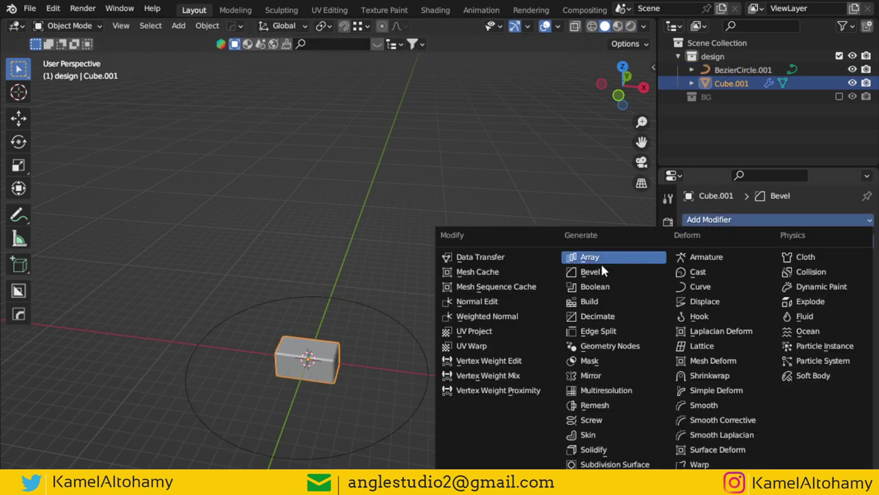
{"action": "left_click", "coordinate": [600, 263]}
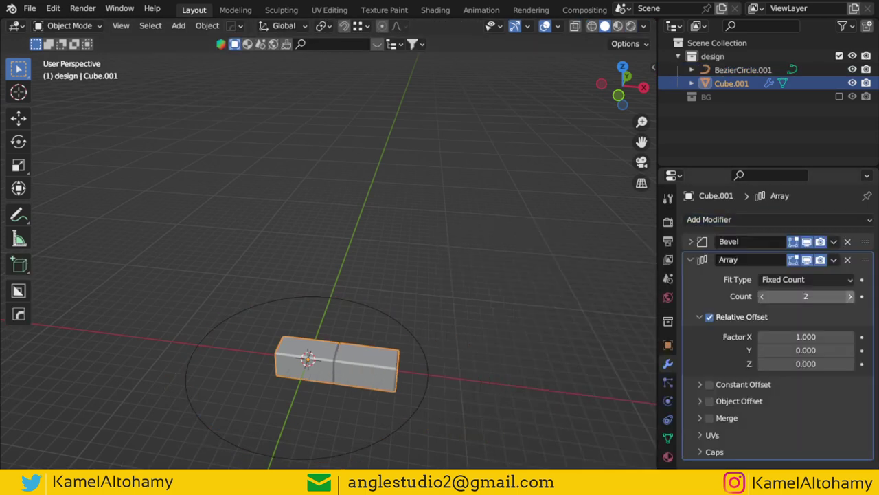
{"action": "left_click_drag", "start_coordinate": [806, 295], "coordinate": [824, 295]}
{"action": "left_click", "coordinate": [691, 259]}
{"action": "left_click", "coordinate": [707, 219]}
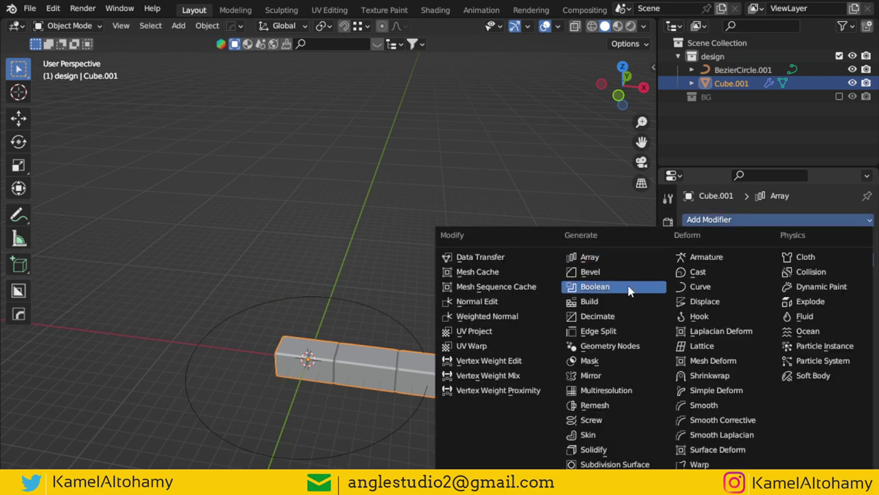
{"action": "left_click", "coordinate": [701, 286]}
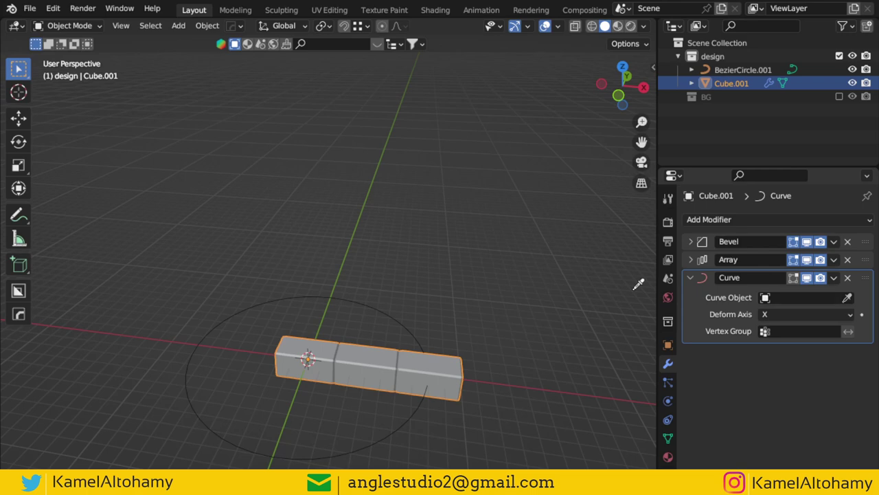
{"action": "left_click", "coordinate": [370, 296]}
{"action": "mouse_move", "coordinate": [367, 329]}
{"action": "middle_mouse_down"}
{"action": "mouse_move", "coordinate": [284, 320]}
{"action": "mouse_move", "coordinate": [417, 316]}
{"action": "middle_mouse_up"}
Step: Set the array count to 13 and stretch the bricks slightly along X to close the ring
{"action": "left_click", "coordinate": [690, 259]}
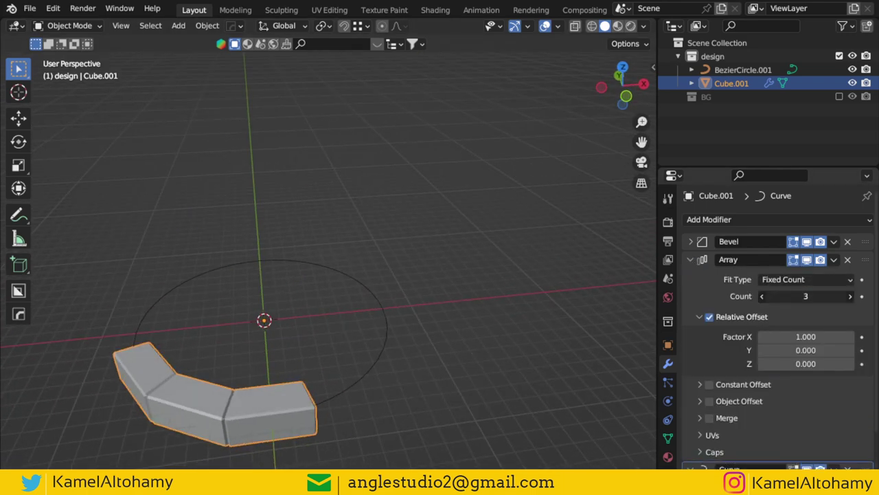
{"action": "mouse_move", "coordinate": [805, 296]}
{"action": "left_mouse_down"}
{"action": "mouse_move", "coordinate": [852, 295]}
{"action": "mouse_move", "coordinate": [783, 296]}
{"action": "left_mouse_up"}
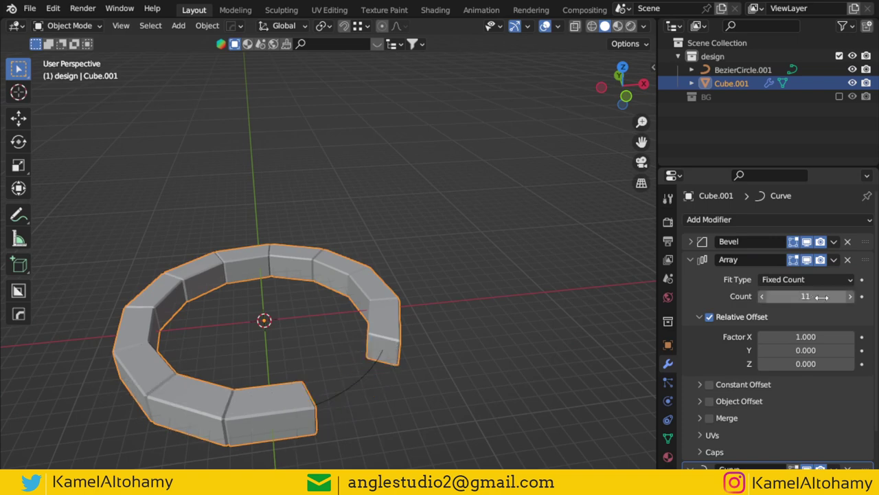
{"action": "mouse_move", "coordinate": [357, 306]}
{"action": "middle_mouse_down"}
{"action": "mouse_move", "coordinate": [383, 310]}
{"action": "mouse_move", "coordinate": [436, 355]}
{"action": "mouse_move", "coordinate": [454, 323]}
{"action": "middle_mouse_up"}
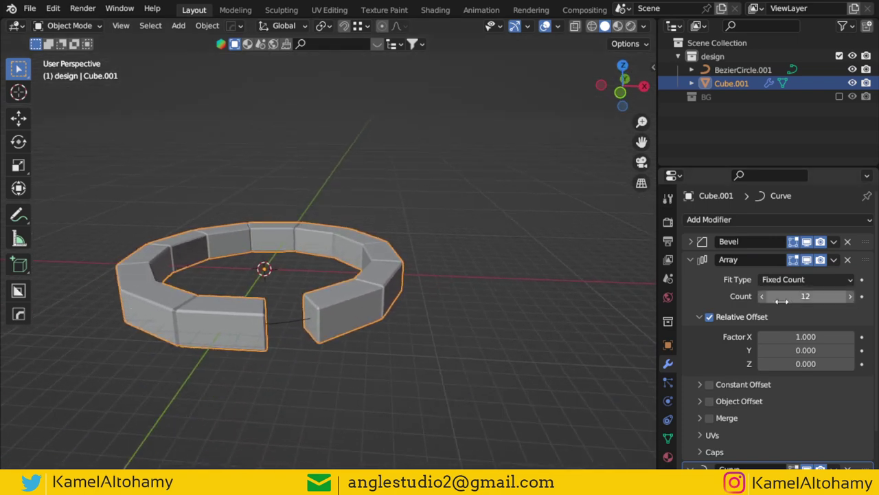
{"action": "left_click", "coordinate": [851, 296]}
{"action": "key", "text": "s"}
{"action": "key", "text": "x"}
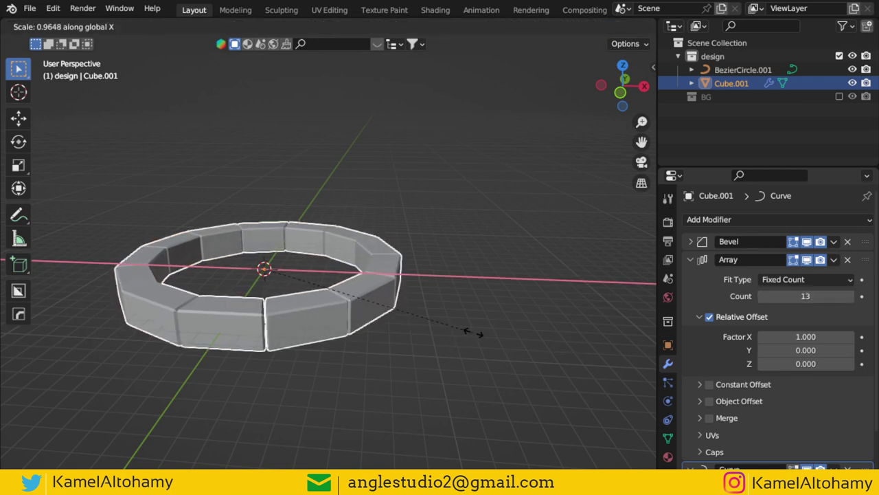
{"action": "left_click", "coordinate": [476, 334]}
{"action": "middle_click_drag", "start_coordinate": [416, 295], "coordinate": [404, 321]}
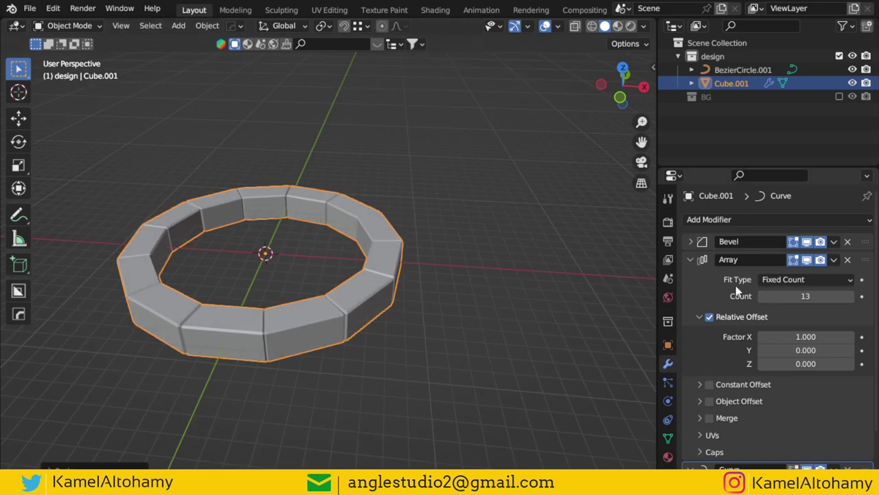
{"action": "left_click", "coordinate": [695, 263]}
{"action": "left_click", "coordinate": [759, 215]}
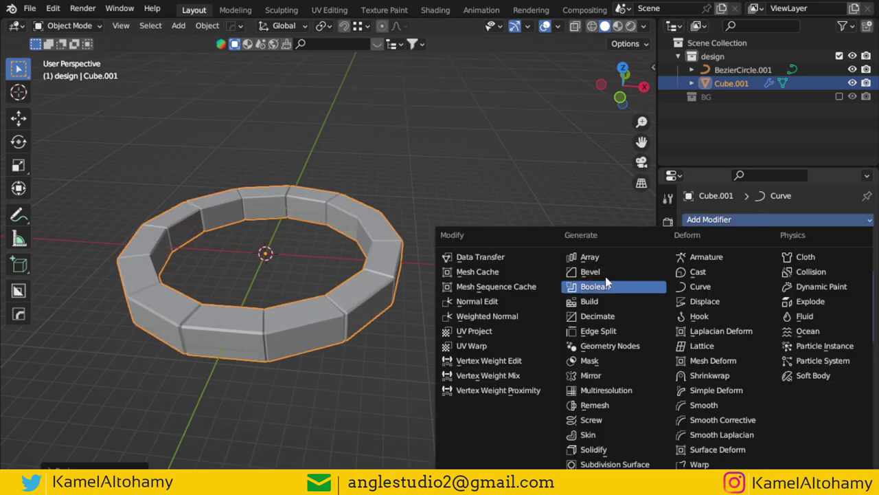
Step: Add Array.001 with relative offset X 0, Z 1 and count 12 to stack the rings
{"action": "left_click", "coordinate": [591, 257]}
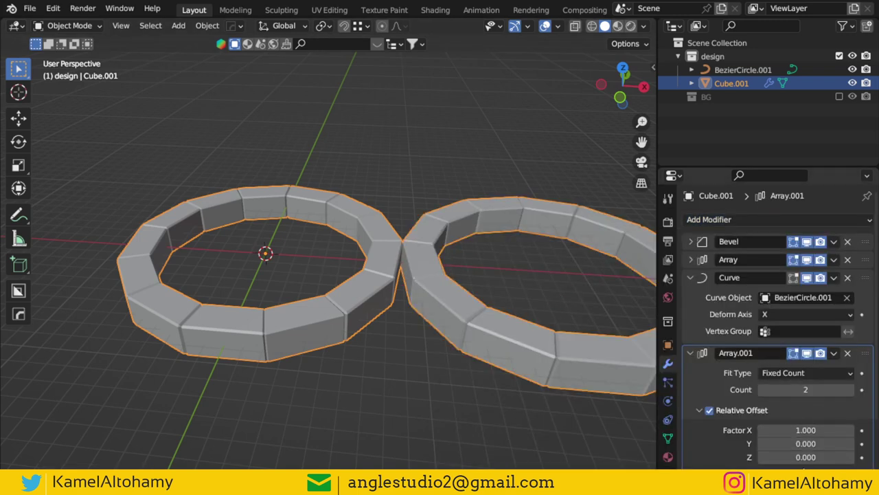
{"action": "left_click", "coordinate": [805, 457]}
{"action": "type", "text": "1"}
{"action": "key", "text": "Return"}
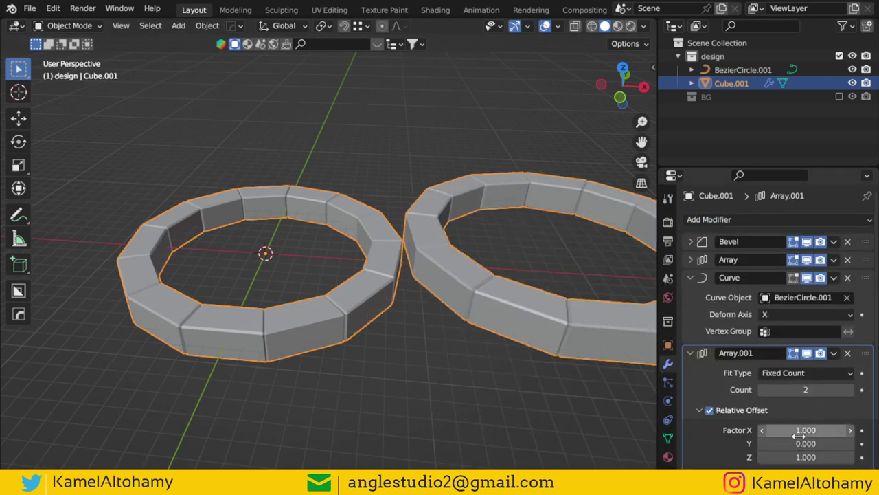
{"action": "type", "text": "0"}
{"action": "key", "text": "Return"}
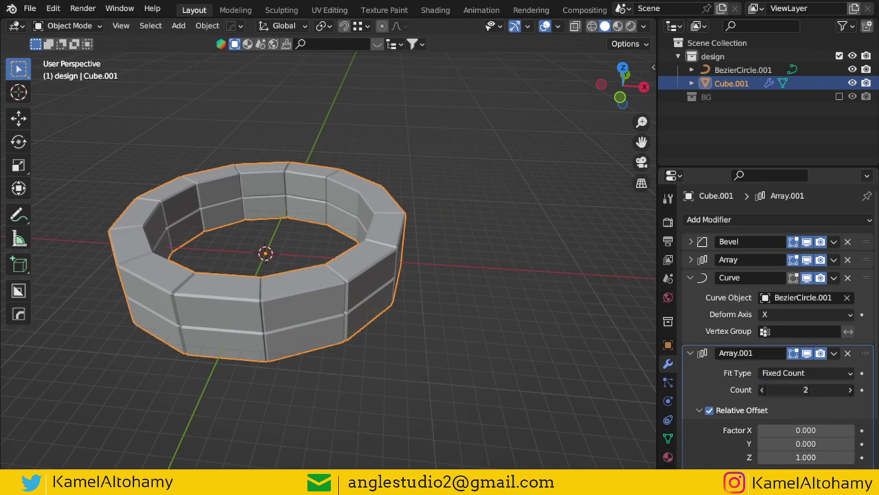
{"action": "type", "text": "12"}
{"action": "key", "text": "Return"}
{"action": "scroll", "coordinate": [810, 385], "scroll_direction": "down", "scroll_amount": 3}
{"action": "mouse_move", "coordinate": [456, 246]}
{"action": "middle_mouse_down", "text": "shift"}
{"action": "mouse_move", "coordinate": [468, 334]}
{"action": "mouse_move", "coordinate": [486, 264]}
{"action": "middle_mouse_up", "text": "shift"}
{"action": "scroll", "coordinate": [464, 330], "scroll_direction": "down", "scroll_amount": 2}
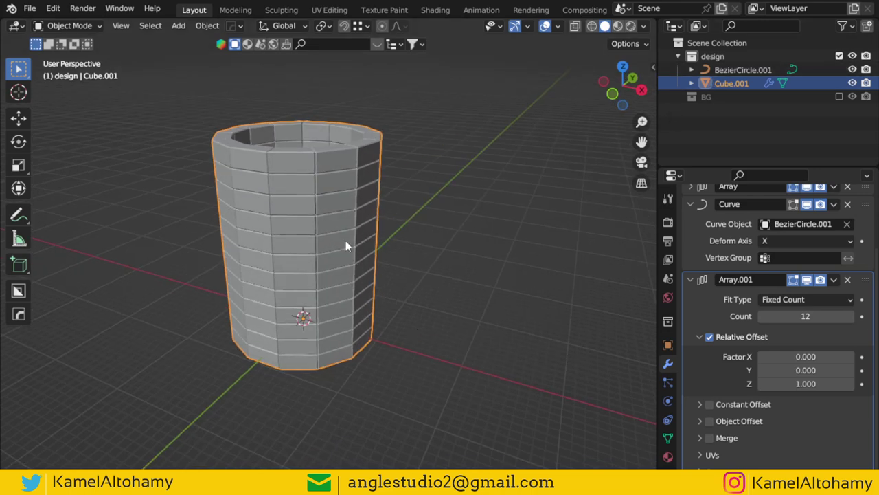
{"action": "scroll", "coordinate": [354, 268], "scroll_direction": "up", "scroll_amount": 4}
{"action": "middle_click_drag", "start_coordinate": [353, 265], "coordinate": [352, 323]}
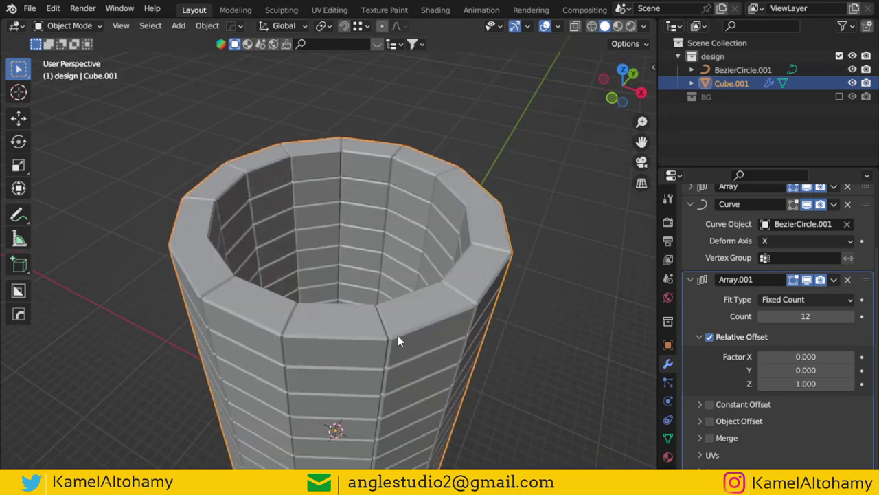
{"action": "scroll", "coordinate": [385, 341], "scroll_direction": "up", "scroll_amount": 2}
{"action": "scroll", "coordinate": [373, 334], "scroll_direction": "down", "scroll_amount": 2}
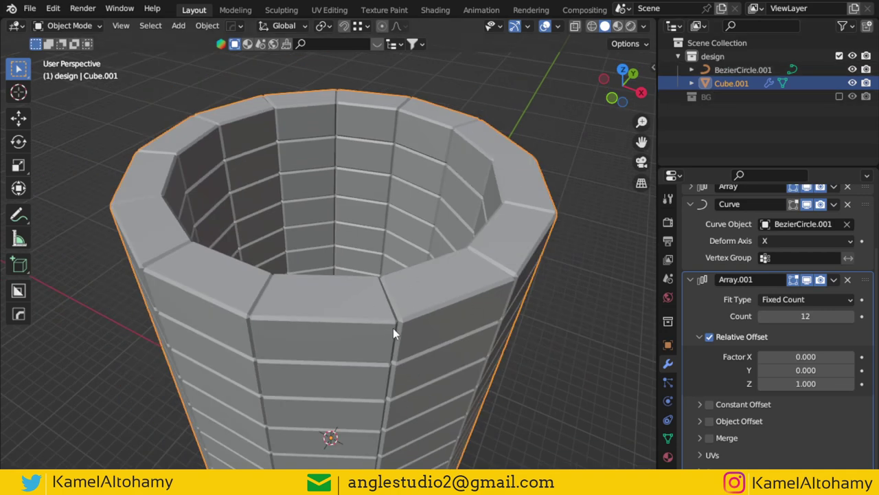
Step: Subdivide BezierCircle.001's segments to give the guide circle more points
{"action": "left_click", "coordinate": [749, 69]}
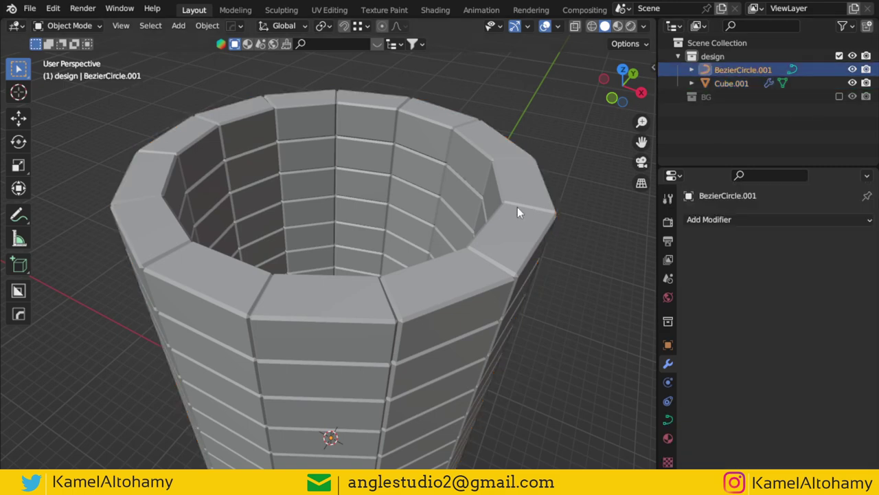
{"action": "key", "text": "Tab"}
{"action": "scroll", "coordinate": [435, 287], "scroll_direction": "down", "scroll_amount": 3}
{"action": "right_click", "coordinate": [436, 287]}
{"action": "left_click", "coordinate": [386, 129]}
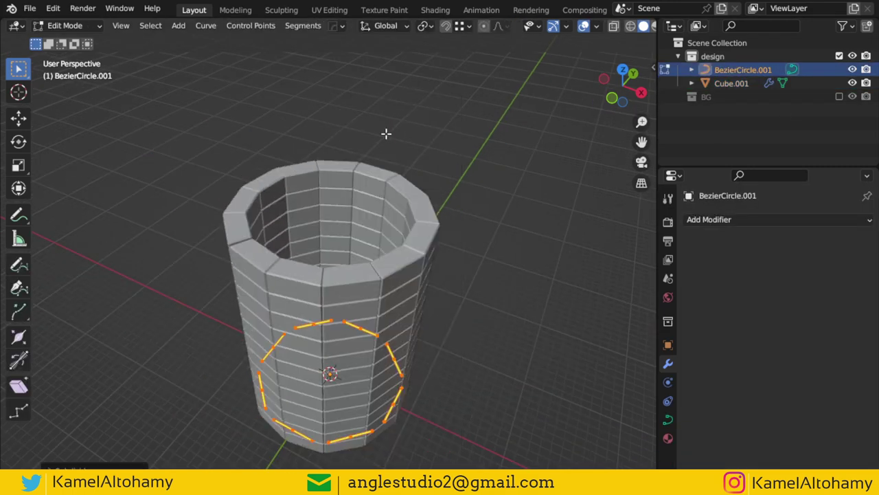
Step: Add several loop cuts across the brick Cube.001 so it bends smoothly
{"action": "left_click", "coordinate": [729, 83]}
{"action": "key", "text": "Tab"}
{"action": "key", "text": "Tab"}
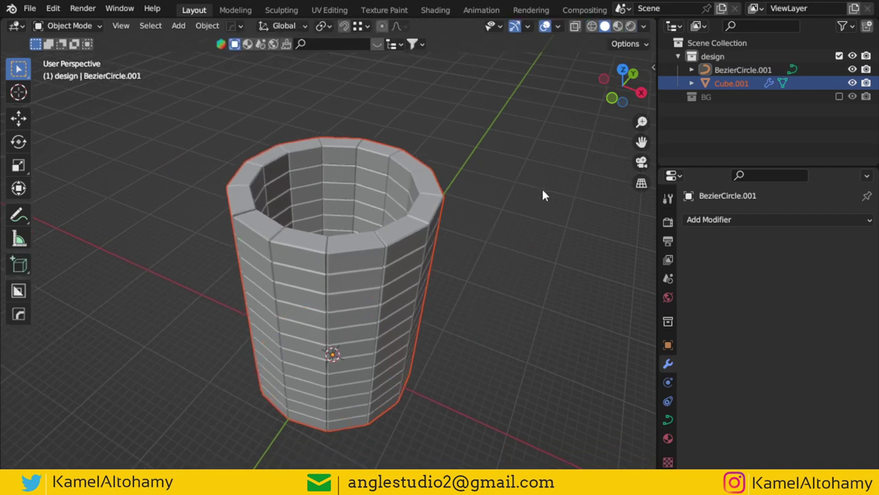
{"action": "left_click", "coordinate": [718, 83]}
{"action": "key", "text": "Tab"}
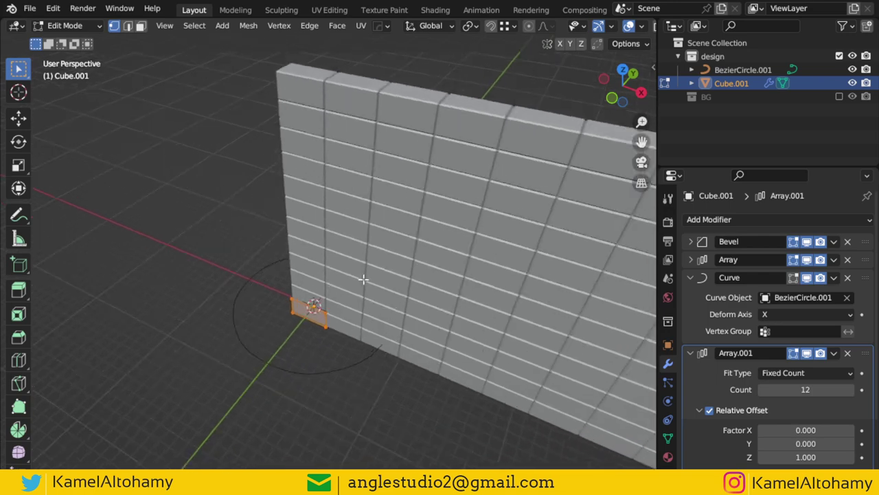
{"action": "middle_click_drag", "start_coordinate": [525, 207], "coordinate": [406, 166]}
{"action": "scroll", "coordinate": [406, 165], "scroll_direction": "up", "scroll_amount": 3}
{"action": "scroll", "coordinate": [307, 256], "scroll_direction": "up", "scroll_amount": 2}
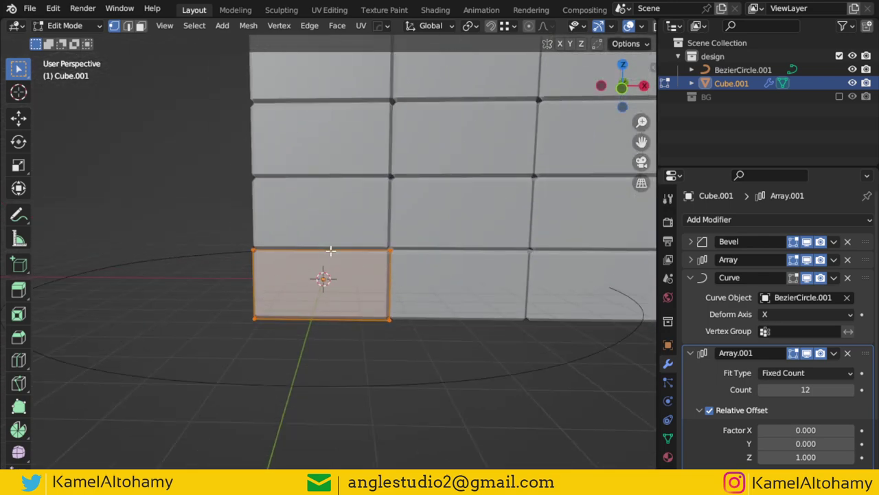
{"action": "key", "text": "ctrl+r"}
{"action": "scroll", "coordinate": [330, 251], "scroll_direction": "up", "scroll_amount": 4}
{"action": "scroll", "coordinate": [330, 250], "scroll_direction": "up", "scroll_amount": 4}
{"action": "left_click", "coordinate": [331, 250]}
{"action": "key", "text": "Tab"}
{"action": "scroll", "coordinate": [330, 250], "scroll_direction": "down", "scroll_amount": 3}
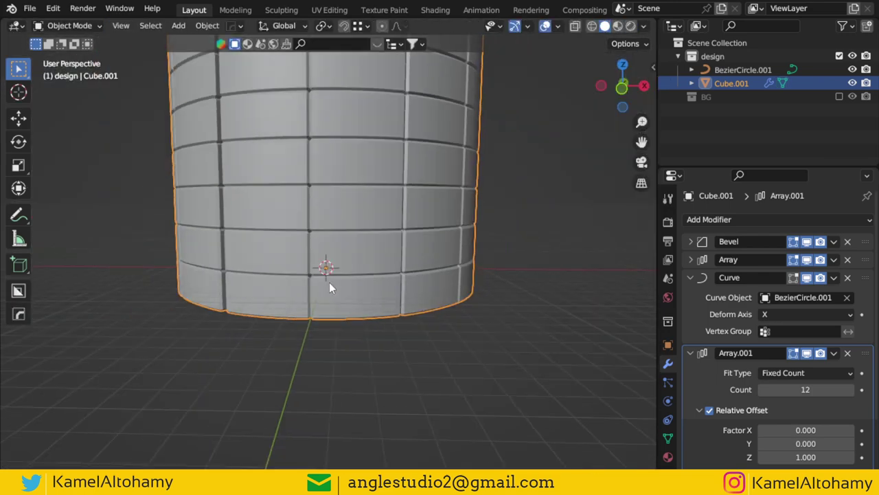
{"action": "middle_click_drag", "start_coordinate": [329, 287], "coordinate": [316, 310]}
Step: Apply Shade Auto Smooth to the tower and enable Normals Auto Smooth at 30°
{"action": "right_click", "coordinate": [316, 310]}
{"action": "left_click", "coordinate": [295, 194]}
{"action": "mouse_move", "coordinate": [300, 240]}
{"action": "middle_mouse_down"}
{"action": "mouse_move", "coordinate": [293, 325]}
{"action": "mouse_move", "coordinate": [291, 313]}
{"action": "middle_mouse_up"}
{"action": "left_click", "coordinate": [668, 438]}
{"action": "scroll", "coordinate": [727, 416], "scroll_direction": "down", "scroll_amount": 3}
{"action": "left_click", "coordinate": [726, 404]}
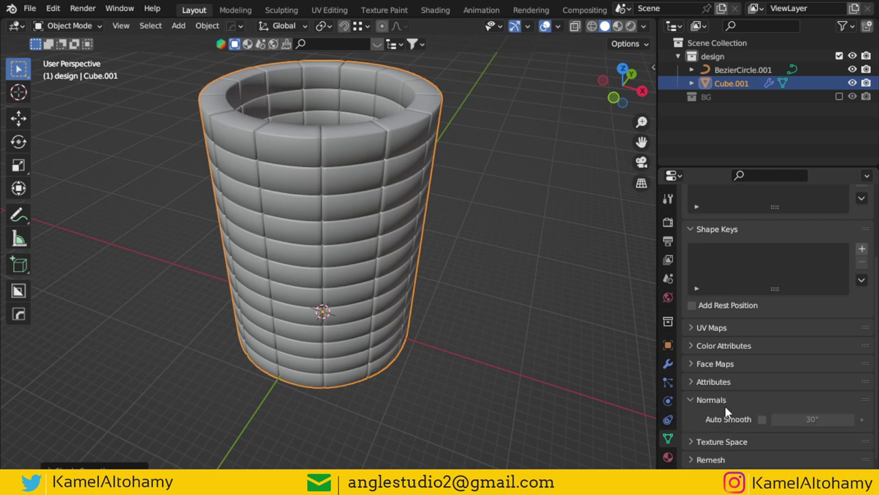
{"action": "left_click", "coordinate": [762, 419]}
{"action": "mouse_move", "coordinate": [545, 355]}
{"action": "middle_mouse_down"}
{"action": "mouse_move", "coordinate": [336, 247]}
{"action": "mouse_move", "coordinate": [359, 294]}
{"action": "mouse_move", "coordinate": [344, 269]}
{"action": "mouse_move", "coordinate": [327, 285]}
{"action": "mouse_move", "coordinate": [339, 300]}
{"action": "middle_mouse_up"}
{"action": "scroll", "coordinate": [343, 269], "scroll_direction": "up", "scroll_amount": 2}
{"action": "scroll", "coordinate": [350, 276], "scroll_direction": "up", "scroll_amount": 1}
{"action": "scroll", "coordinate": [355, 270], "scroll_direction": "down", "scroll_amount": 2}
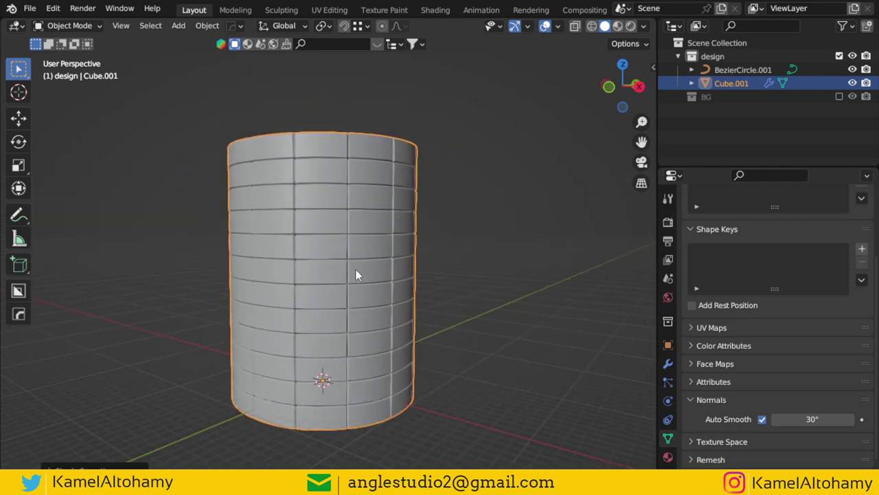
{"action": "scroll", "coordinate": [355, 268], "scroll_direction": "up", "scroll_amount": 2}
{"action": "scroll", "coordinate": [355, 269], "scroll_direction": "up", "scroll_amount": 1}
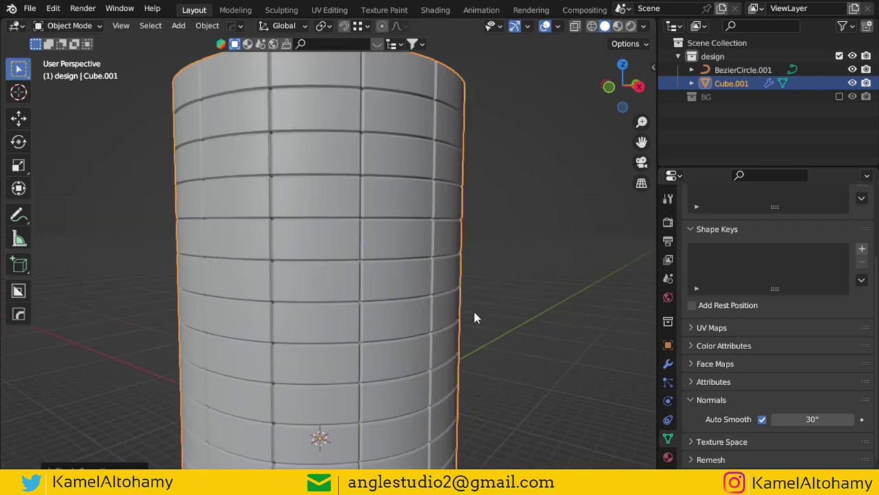
Step: Move the Curve modifier to the bottom of the tower's modifier stack
{"action": "left_click", "coordinate": [668, 363]}
{"action": "left_click", "coordinate": [691, 279]}
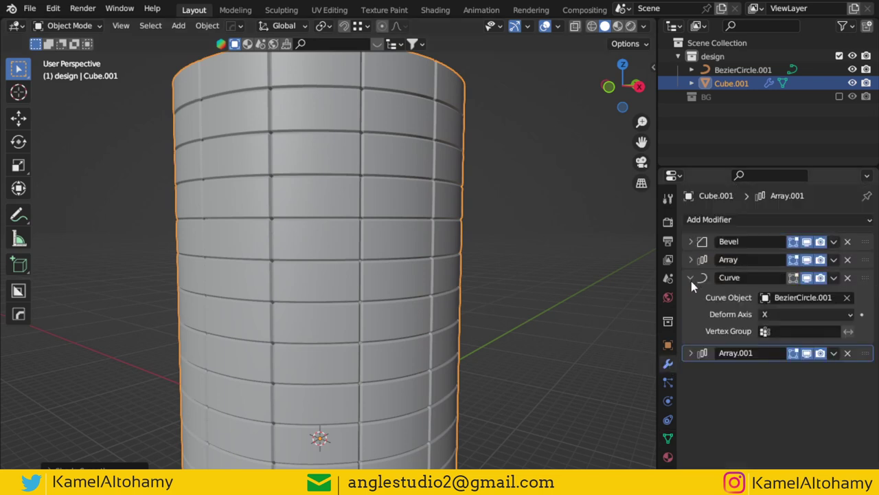
{"action": "left_click", "coordinate": [691, 277]}
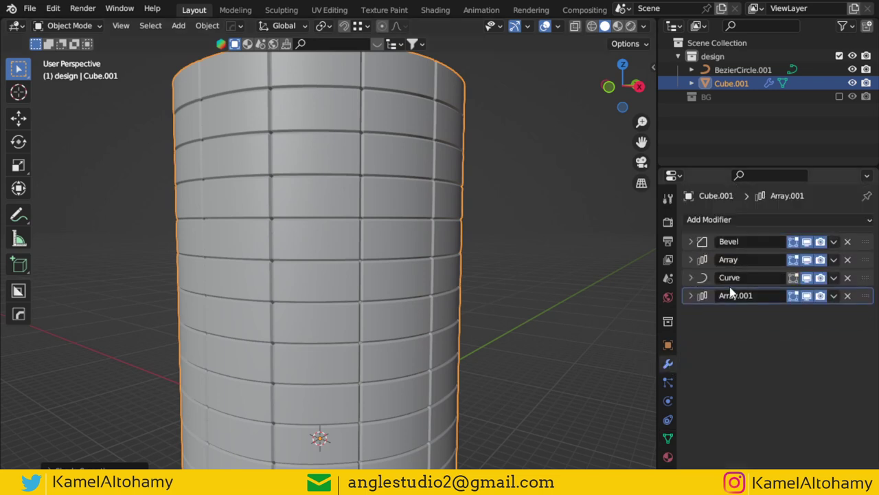
{"action": "left_click", "coordinate": [833, 278]}
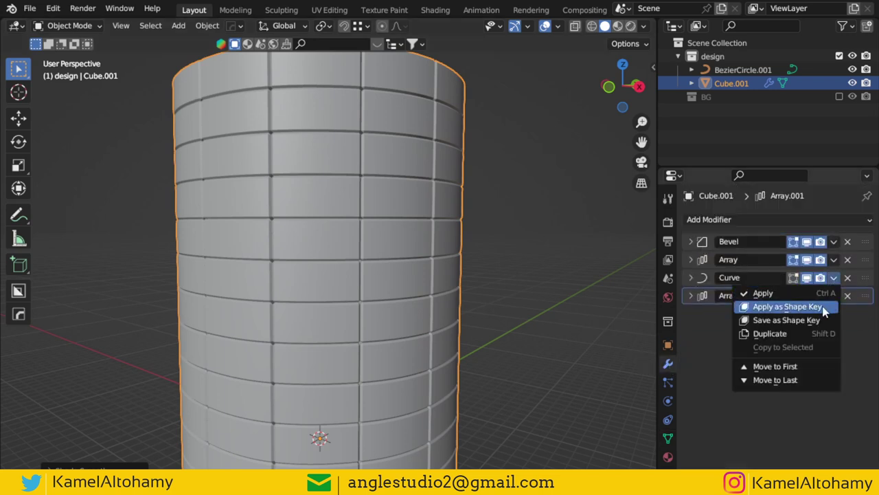
{"action": "left_click", "coordinate": [800, 380]}
Step: Enable Constant Offset on Array.001 with Distance X set to 1.4 m
{"action": "left_click", "coordinate": [691, 278]}
{"action": "scroll", "coordinate": [720, 382], "scroll_direction": "down", "scroll_amount": 1}
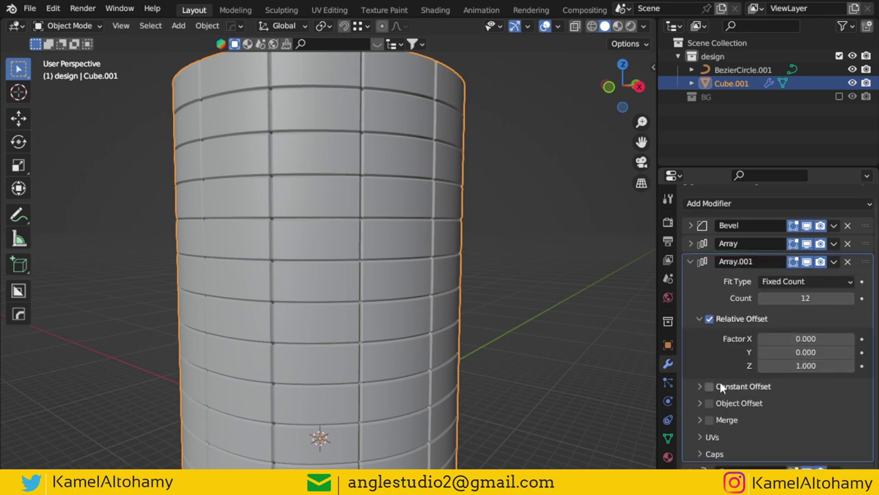
{"action": "left_click", "coordinate": [700, 387]}
{"action": "left_click", "coordinate": [709, 387]}
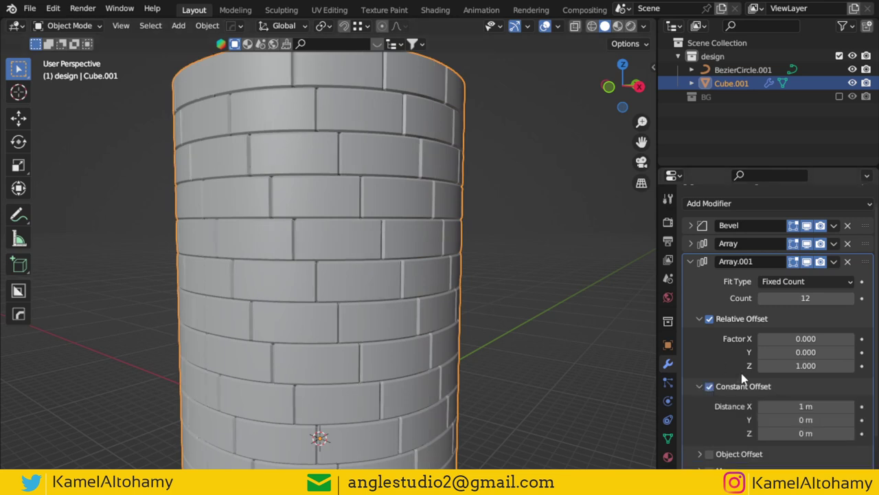
{"action": "left_click_drag", "start_coordinate": [813, 406], "coordinate": [834, 406]}
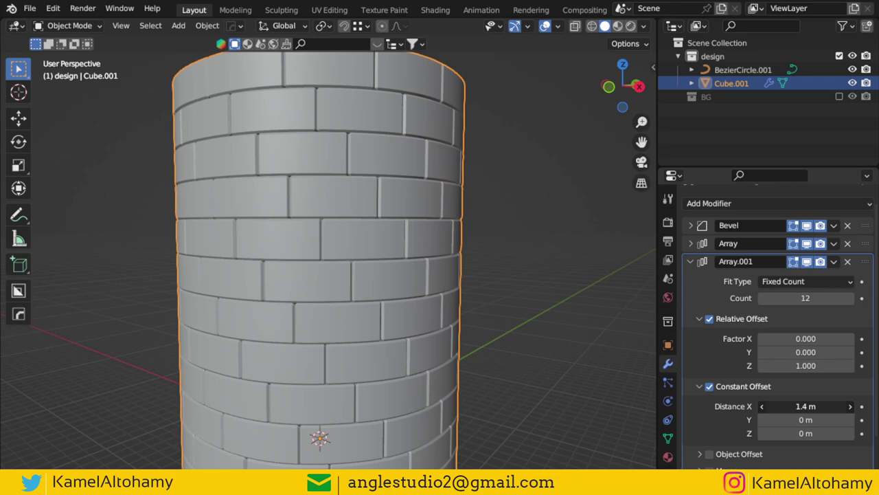
{"action": "scroll", "coordinate": [354, 324], "scroll_direction": "down", "scroll_amount": 5}
{"action": "scroll", "coordinate": [339, 328], "scroll_direction": "up", "scroll_amount": 4}
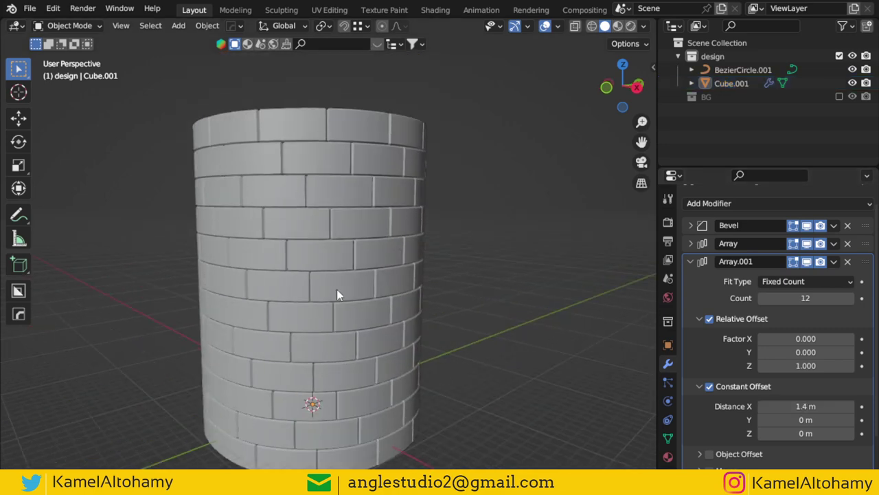
Step: Scale the brick tower Cube.001 slightly along X to close the wall gaps
{"action": "left_click", "coordinate": [742, 69]}
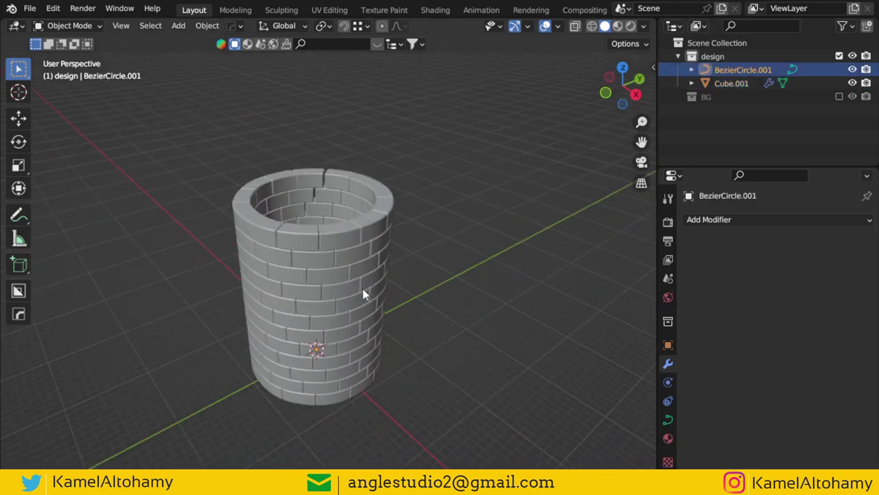
{"action": "mouse_move", "coordinate": [364, 283]}
{"action": "middle_mouse_down"}
{"action": "mouse_move", "coordinate": [315, 215]}
{"action": "mouse_move", "coordinate": [65, 267]}
{"action": "mouse_move", "coordinate": [239, 218]}
{"action": "mouse_move", "coordinate": [395, 320]}
{"action": "middle_mouse_up"}
{"action": "scroll", "coordinate": [395, 325], "scroll_direction": "up", "scroll_amount": 3}
{"action": "scroll", "coordinate": [323, 303], "scroll_direction": "up", "scroll_amount": 3}
{"action": "left_click", "coordinate": [344, 273]}
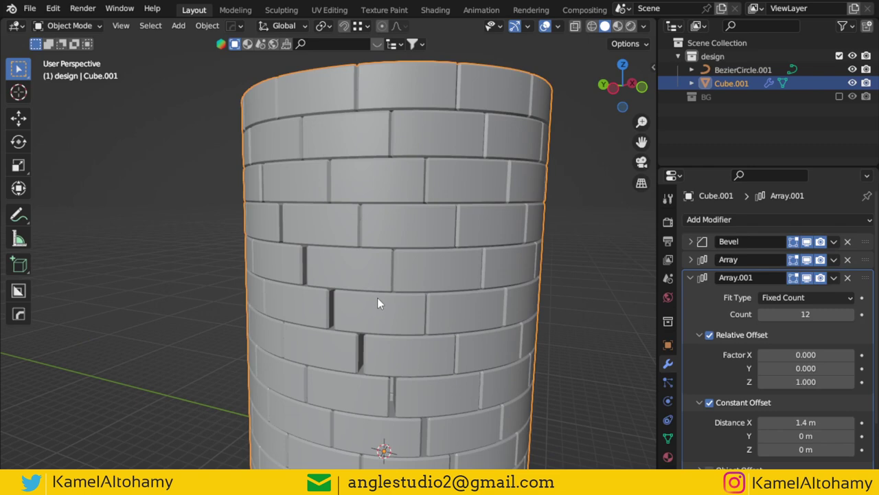
{"action": "scroll", "coordinate": [392, 296], "scroll_direction": "up", "scroll_amount": 3}
{"action": "key", "text": "s"}
{"action": "key", "text": "x"}
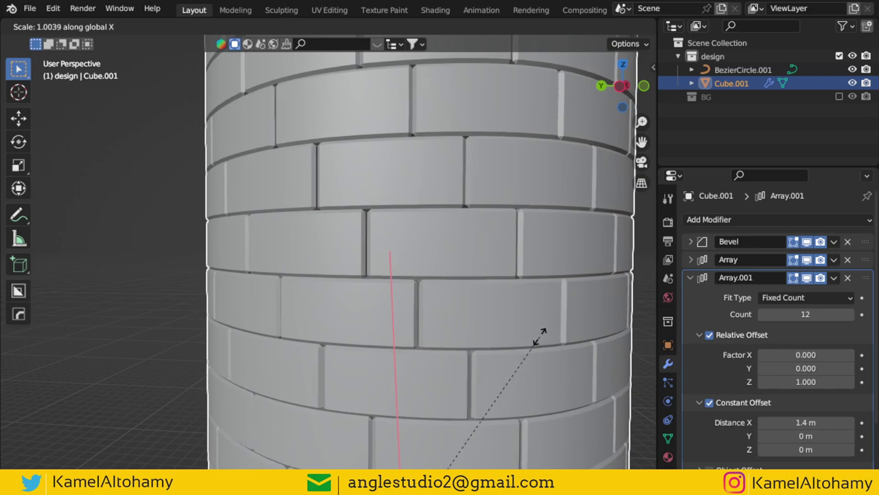
{"action": "left_click", "coordinate": [538, 333]}
Step: Select BezierCircle.001 together with Cube.001 in the outliner
{"action": "left_click", "coordinate": [742, 69]}
{"action": "scroll", "coordinate": [505, 259], "scroll_direction": "down", "scroll_amount": 5}
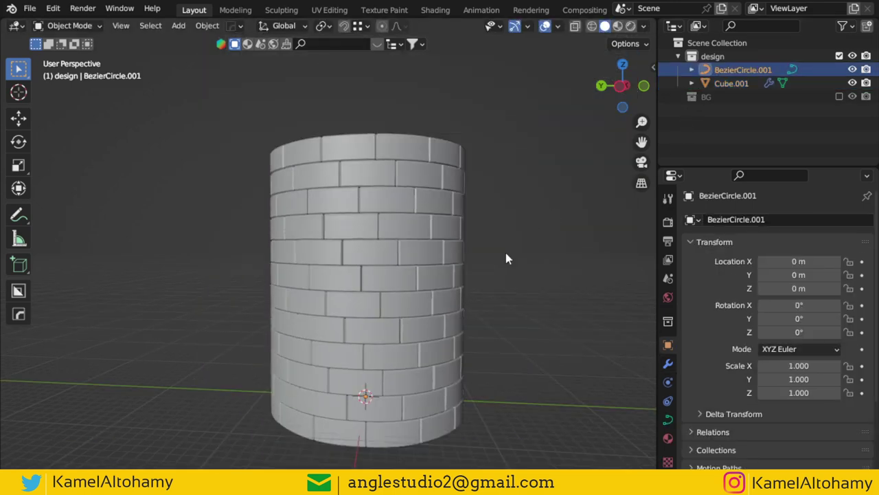
{"action": "mouse_move", "coordinate": [490, 268]}
{"action": "middle_mouse_down"}
{"action": "mouse_move", "coordinate": [442, 350]}
{"action": "mouse_move", "coordinate": [423, 250]}
{"action": "middle_mouse_up"}
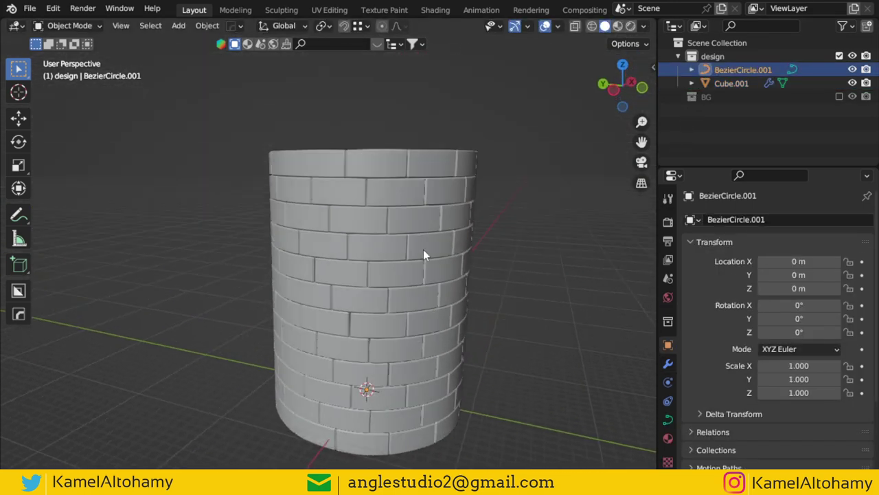
{"action": "scroll", "coordinate": [425, 251], "scroll_direction": "down", "scroll_amount": 2}
{"action": "left_click", "coordinate": [732, 83], "text": "ctrl"}
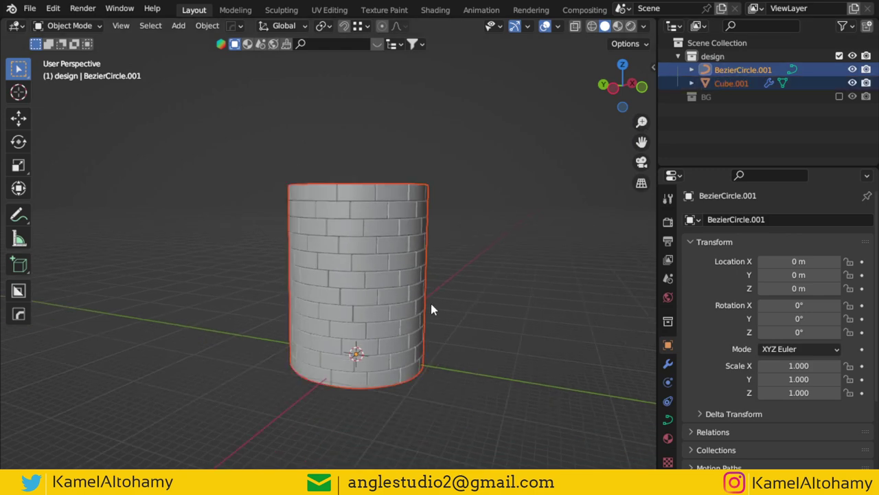
{"action": "middle_click_drag", "start_coordinate": [430, 300], "coordinate": [408, 308], "text": "shift"}
Step: Duplicate the Bezier circle and brick tower, placing the copy beside the original along Y
{"action": "key", "text": "shift+d"}
{"action": "key", "text": "y"}
{"action": "left_click", "coordinate": [544, 337]}
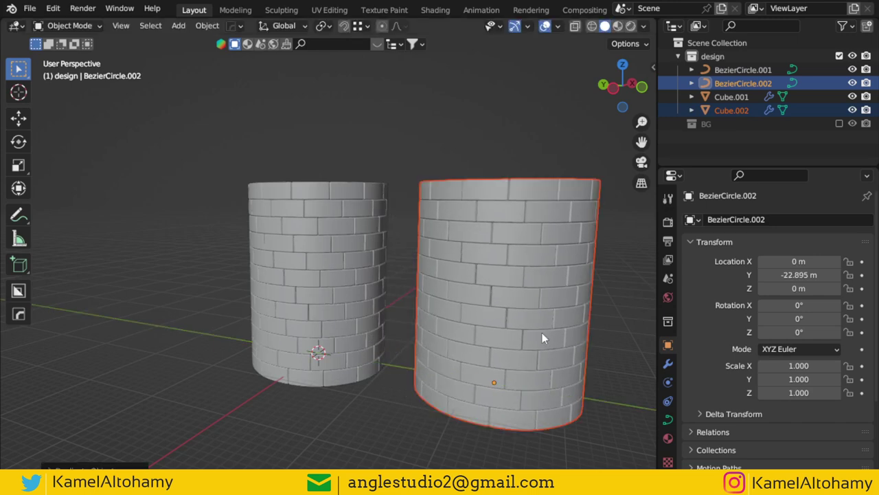
Step: Tilt BezierCircle.002's points with Ctrl+T so the right tower narrows into a cone
{"action": "left_click", "coordinate": [731, 84]}
{"action": "key", "text": "Tab"}
{"action": "scroll", "coordinate": [485, 327], "scroll_direction": "down", "scroll_amount": 1}
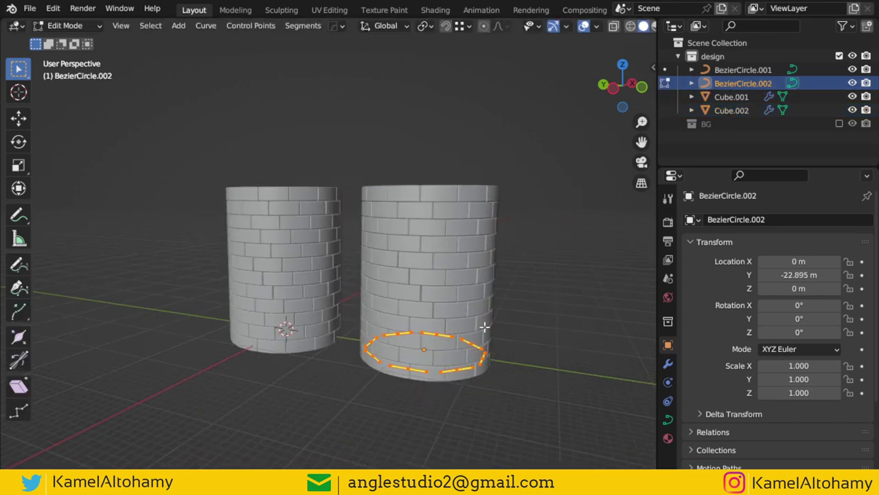
{"action": "key", "text": "ctrl+t"}
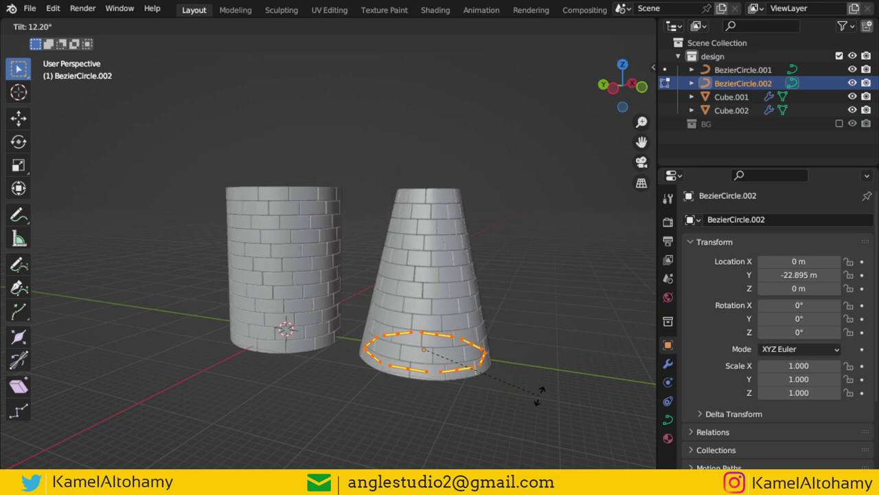
{"action": "left_click", "coordinate": [540, 397]}
{"action": "key", "text": "Tab"}
{"action": "scroll", "coordinate": [391, 320], "scroll_direction": "down", "scroll_amount": 3}
{"action": "mouse_move", "coordinate": [391, 320]}
{"action": "middle_mouse_down"}
{"action": "mouse_move", "coordinate": [471, 309]}
{"action": "mouse_move", "coordinate": [402, 319]}
{"action": "mouse_move", "coordinate": [432, 257]}
{"action": "mouse_move", "coordinate": [254, 306]}
{"action": "mouse_move", "coordinate": [279, 262]}
{"action": "mouse_move", "coordinate": [191, 330]}
{"action": "mouse_move", "coordinate": [275, 323]}
{"action": "mouse_move", "coordinate": [280, 238]}
{"action": "mouse_move", "coordinate": [382, 281]}
{"action": "mouse_move", "coordinate": [468, 286]}
{"action": "middle_mouse_up"}
{"action": "scroll", "coordinate": [402, 319], "scroll_direction": "up", "scroll_amount": 3}
{"action": "left_click", "coordinate": [679, 57]}
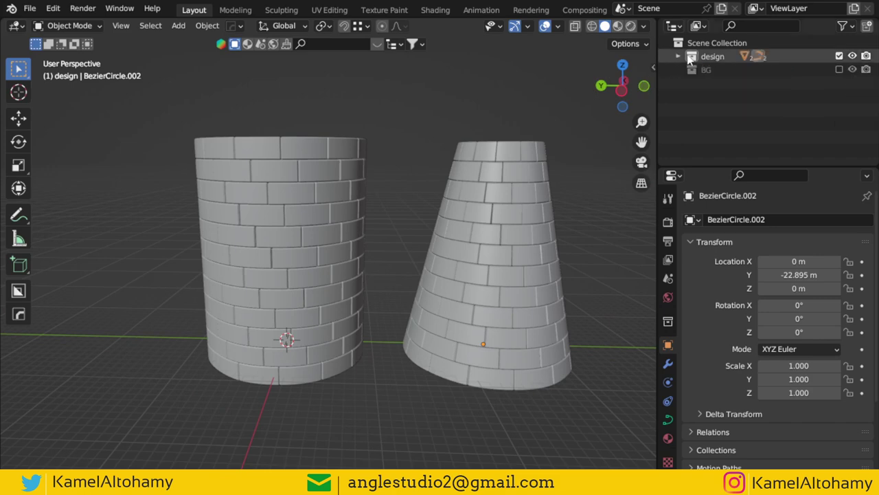
Step: Exclude the design collection to hide both towers, then add a cube in front view
{"action": "left_click", "coordinate": [838, 56]}
{"action": "scroll", "coordinate": [405, 224], "scroll_direction": "down", "scroll_amount": 2}
{"action": "key", "text": "KP_1"}
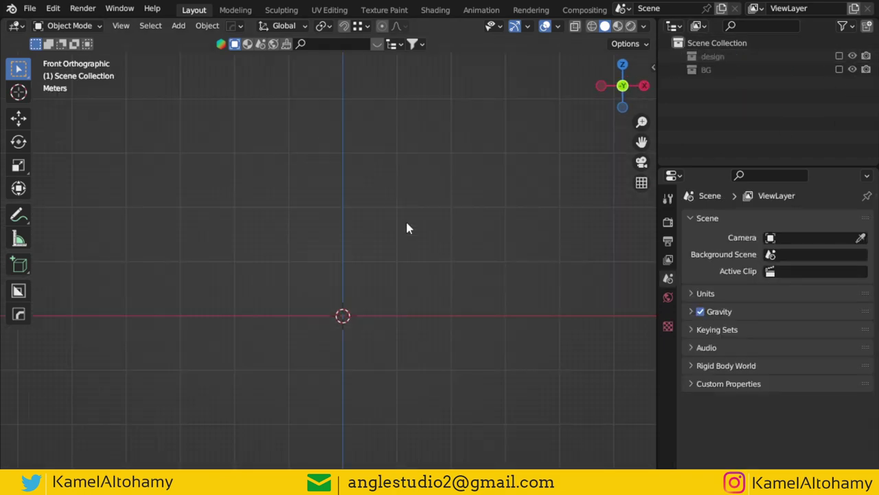
{"action": "key", "text": "shift+a"}
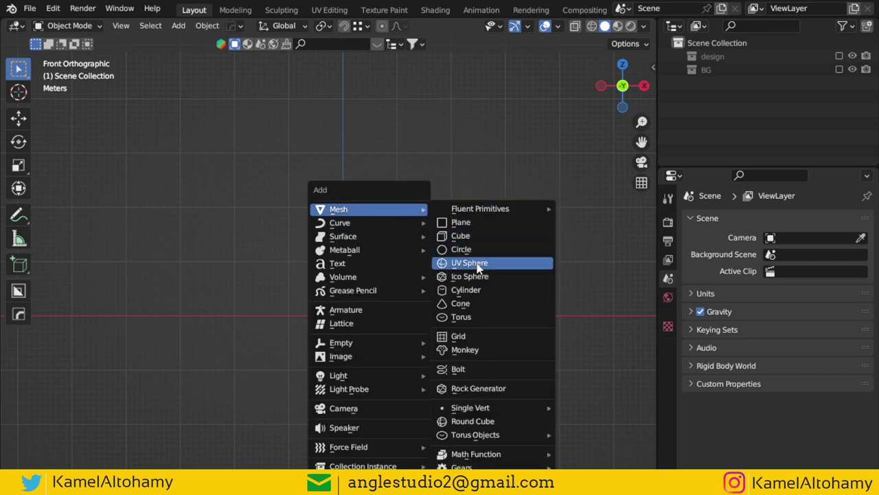
{"action": "left_click", "coordinate": [494, 235]}
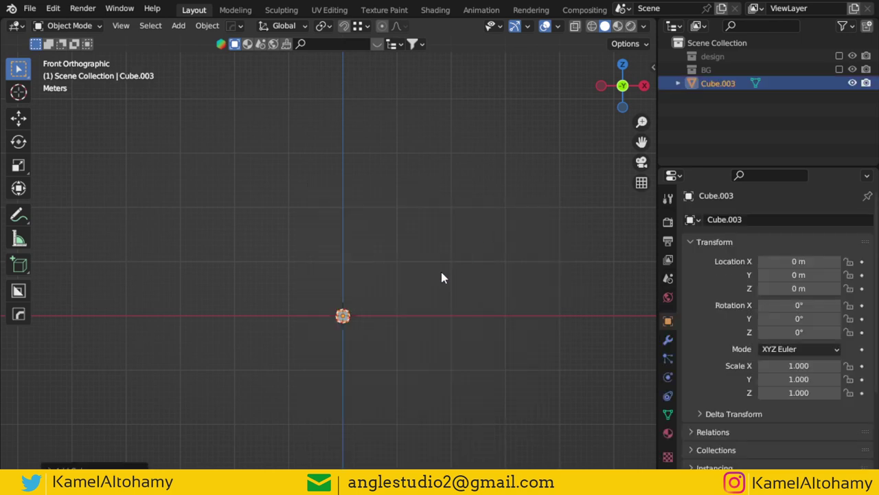
Step: Rotate the new cube's mesh slightly in Edit Mode
{"action": "key", "text": "Tab"}
{"action": "key", "text": "r"}
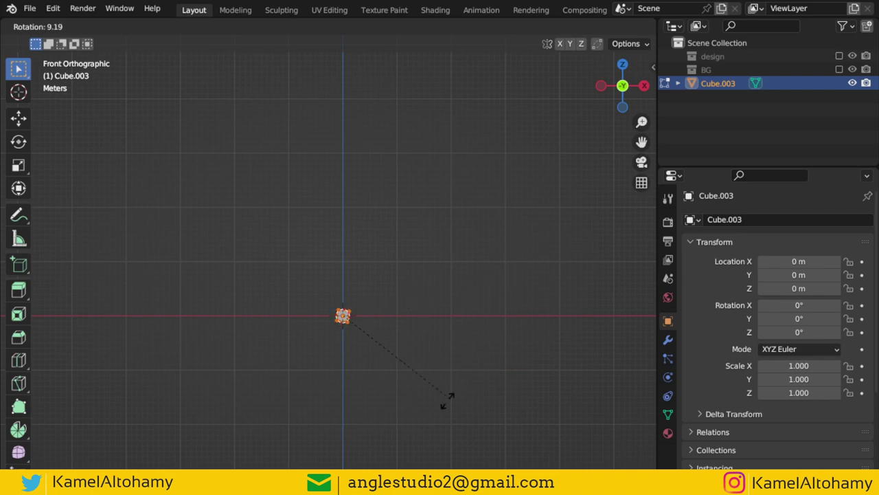
{"action": "left_click", "coordinate": [447, 399]}
{"action": "left_click", "coordinate": [456, 314]}
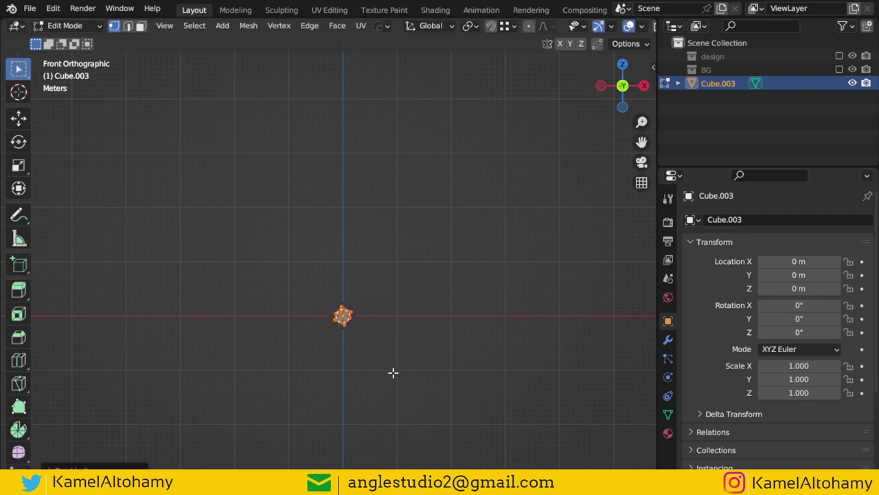
Step: Raise the cube's geometry about 8.4 m straight up along Z above the origin
{"action": "key", "text": "g"}
{"action": "key", "text": "z"}
{"action": "key", "text": "Escape"}
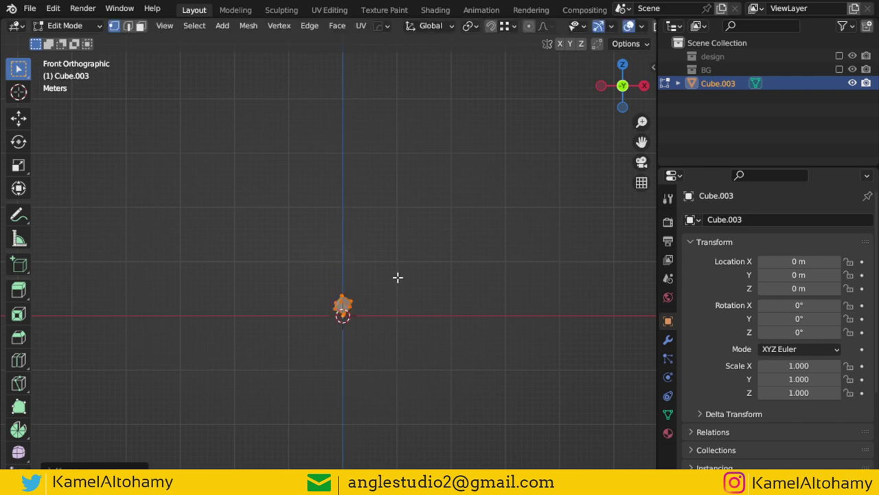
{"action": "key", "text": "g"}
{"action": "key", "text": "z"}
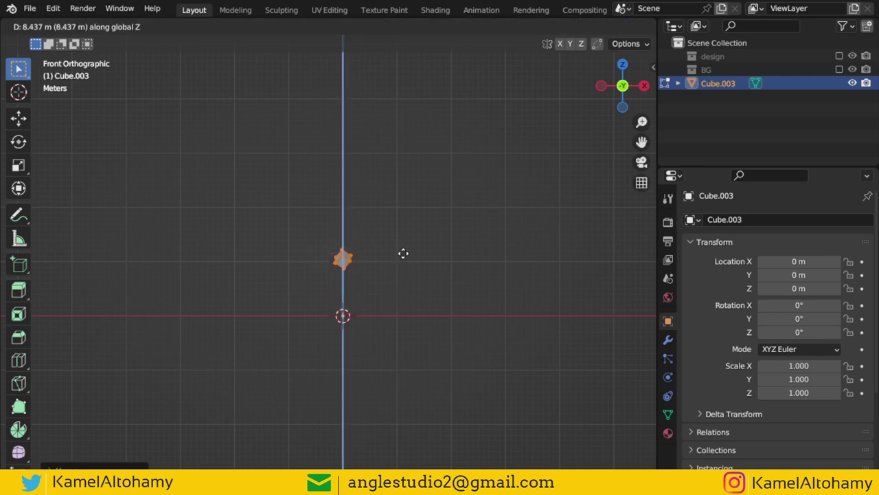
{"action": "left_click", "coordinate": [410, 213]}
{"action": "key", "text": "Tab"}
Step: Frame the raised cube and origin together, then return to editing the cube's mesh
{"action": "scroll", "coordinate": [390, 249], "scroll_direction": "up", "scroll_amount": 2}
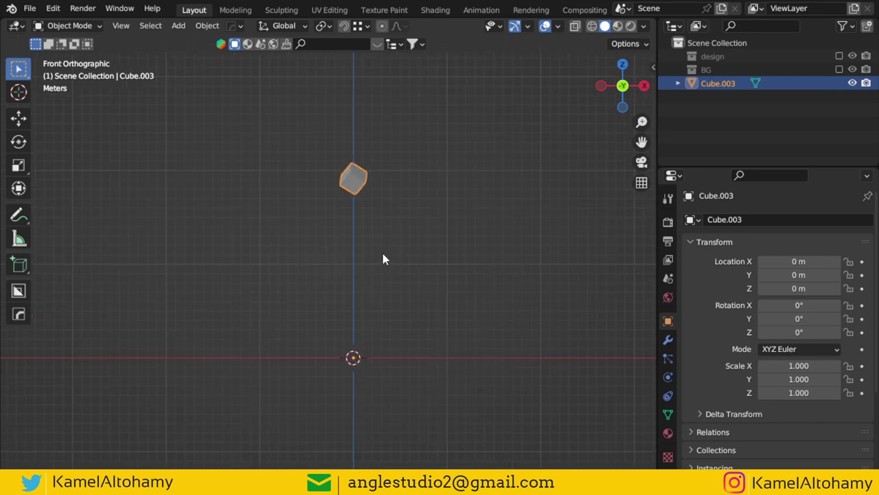
{"action": "middle_click_drag", "start_coordinate": [381, 257], "coordinate": [355, 267], "text": "shift"}
{"action": "scroll", "coordinate": [311, 246], "scroll_direction": "up", "scroll_amount": 1}
{"action": "middle_click_drag", "start_coordinate": [311, 246], "coordinate": [345, 295], "text": "shift"}
{"action": "scroll", "coordinate": [345, 294], "scroll_direction": "down", "scroll_amount": 2}
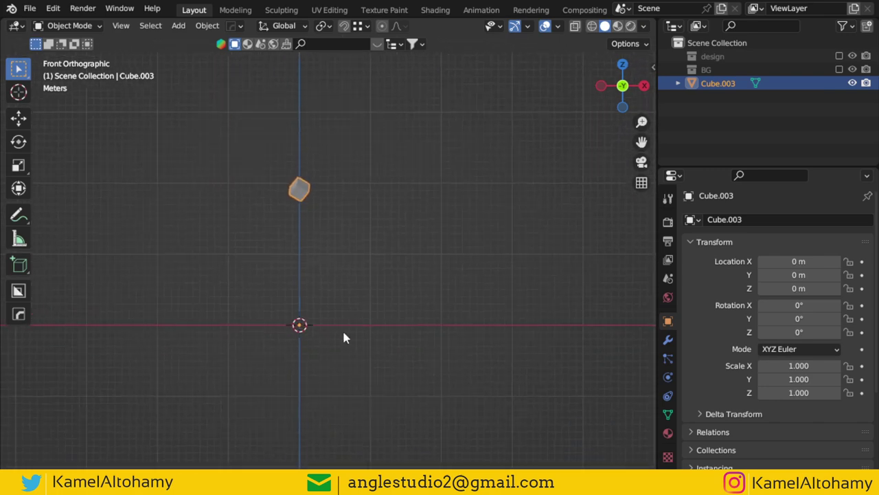
{"action": "middle_click_drag", "start_coordinate": [346, 338], "coordinate": [358, 286], "text": "shift"}
{"action": "key", "text": "Tab"}
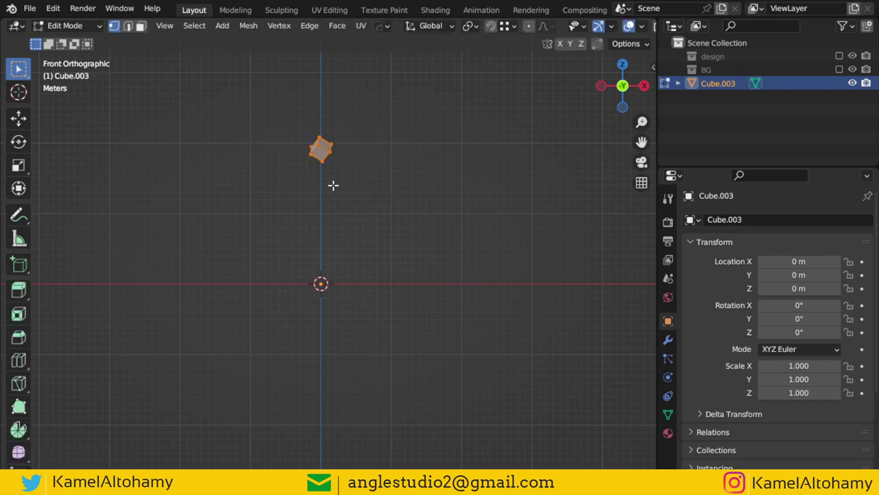
{"action": "middle_click_drag", "start_coordinate": [333, 185], "coordinate": [342, 185], "text": "shift"}
{"action": "key", "text": "alt+e"}
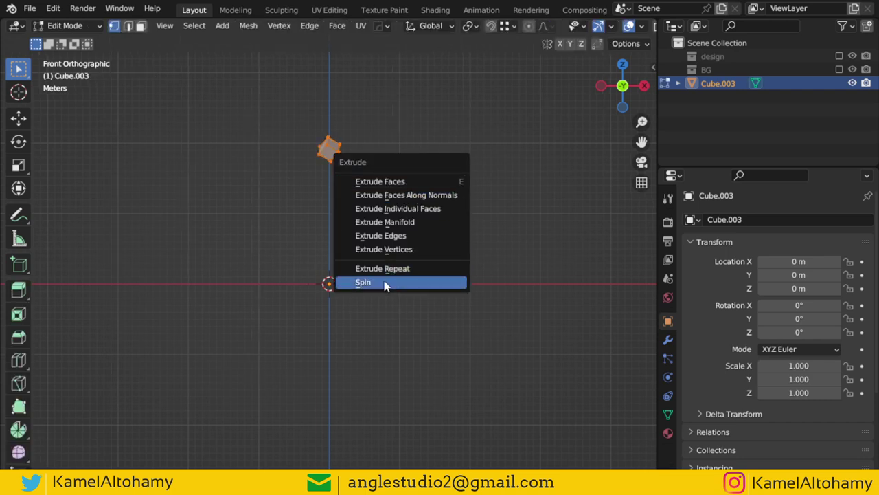
Step: Spin the cube around the origin and set the spin steps to 16
{"action": "left_click", "coordinate": [385, 286]}
{"action": "left_click", "coordinate": [69, 465]}
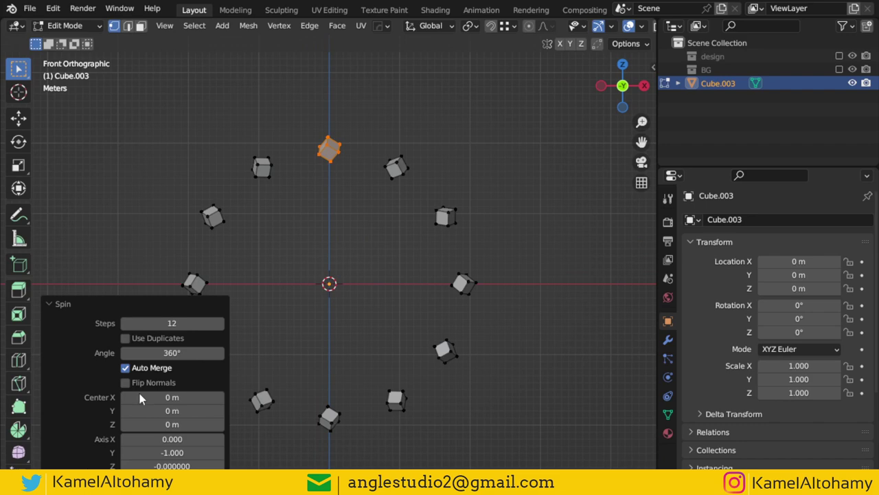
{"action": "left_click", "coordinate": [173, 323]}
{"action": "type", "text": "1"}
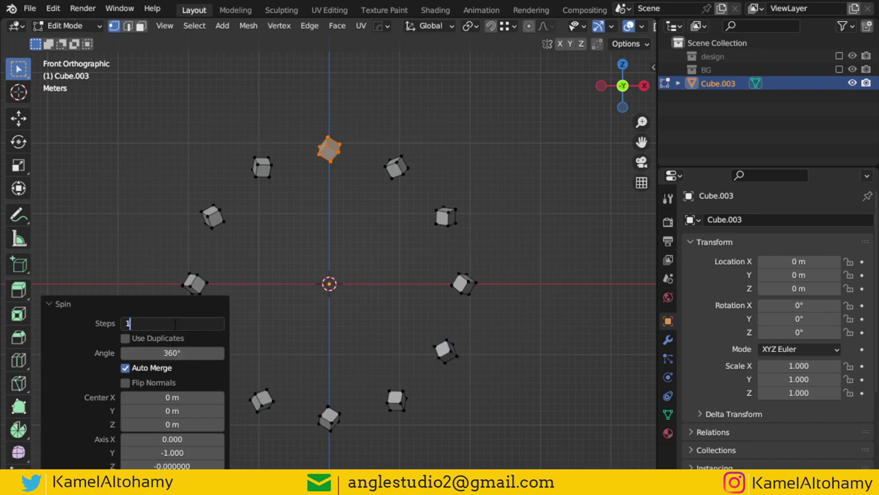
{"action": "type", "text": "5"}
{"action": "key", "text": "Return"}
{"action": "left_click", "coordinate": [220, 322]}
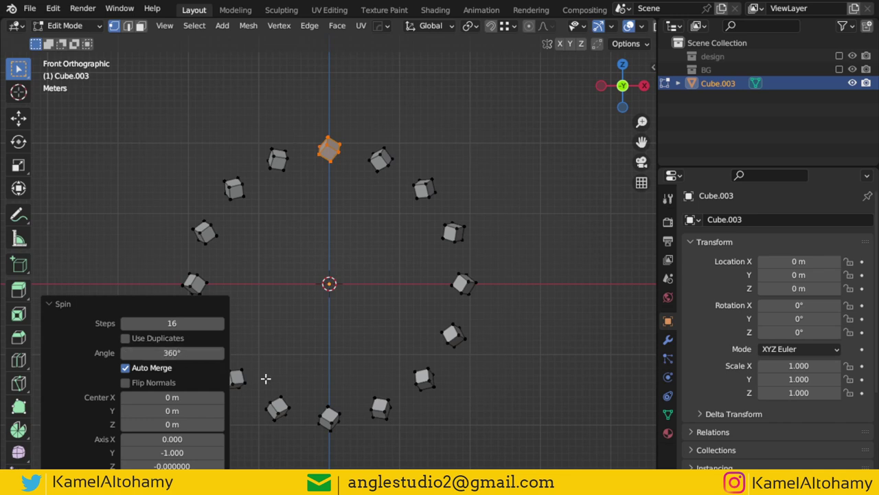
Step: Set the spin angle to a full 360° and fine-tune the steps into an 18-cube ring
{"action": "left_click", "coordinate": [163, 352]}
{"action": "type", "text": "180"}
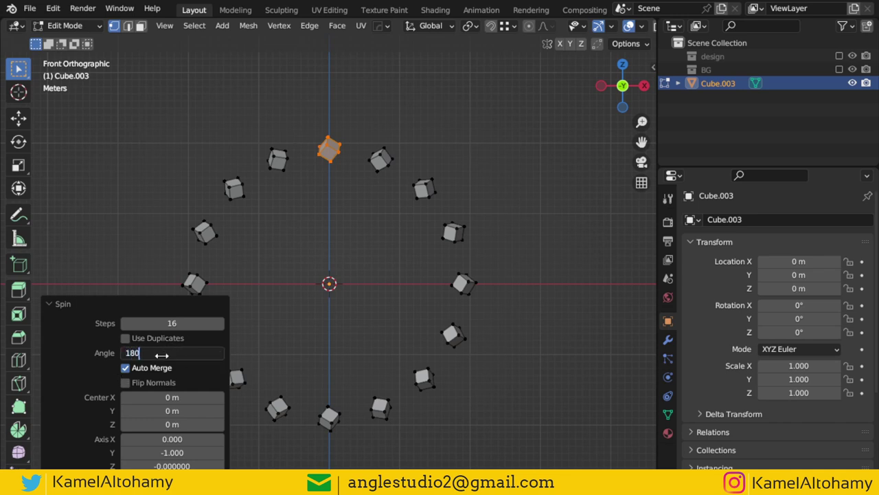
{"action": "key", "text": "Return"}
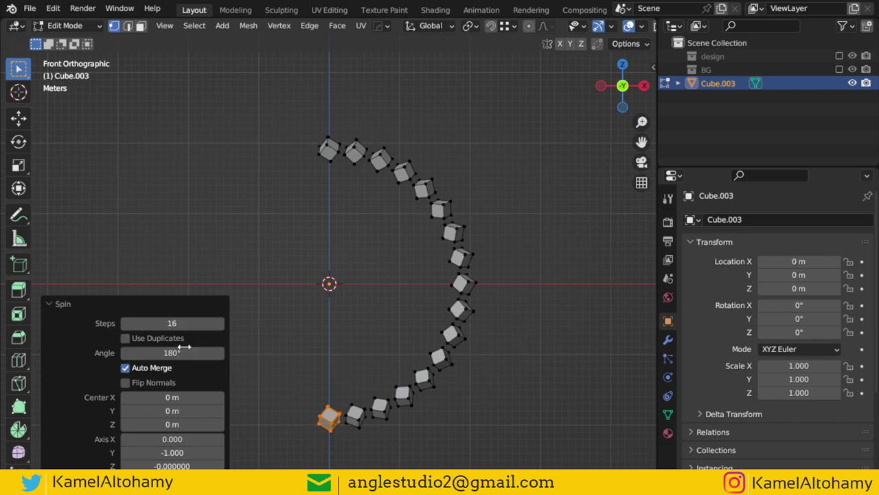
{"action": "left_click", "coordinate": [182, 353]}
{"action": "type", "text": "360"}
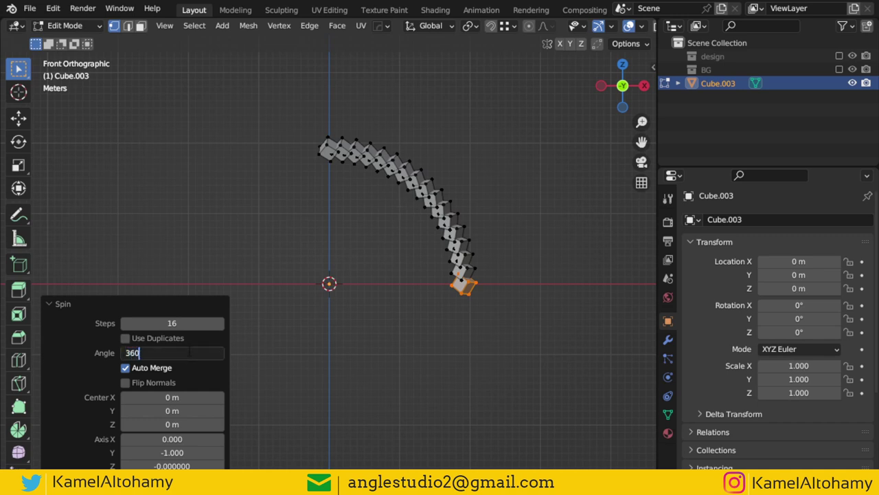
{"action": "key", "text": "Return"}
{"action": "left_click_drag", "start_coordinate": [214, 326], "coordinate": [214, 323]}
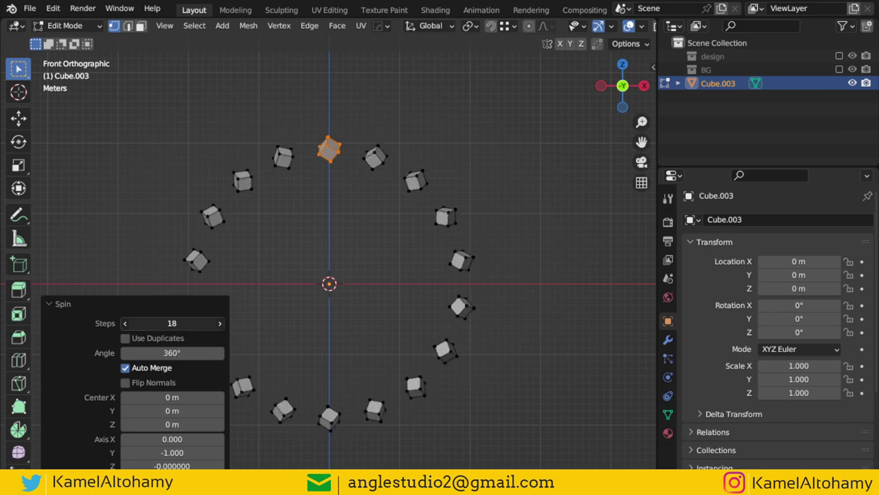
{"action": "key", "text": "Tab"}
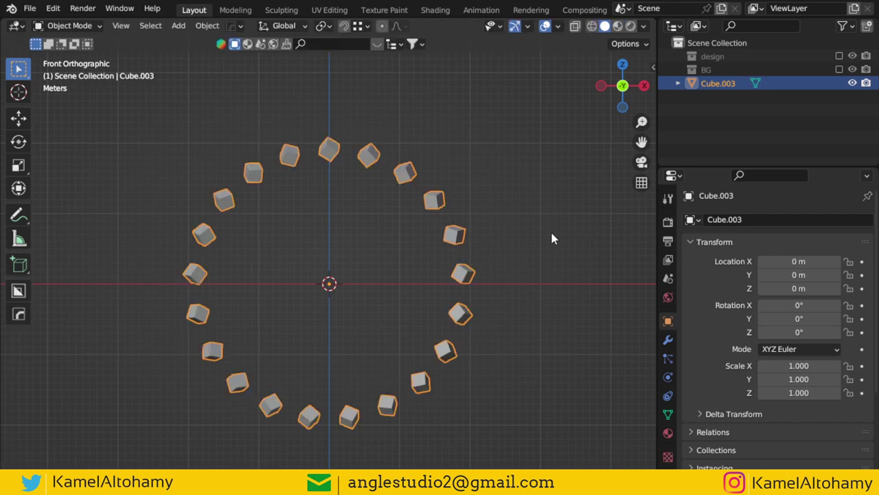
{"action": "key", "text": "Tab"}
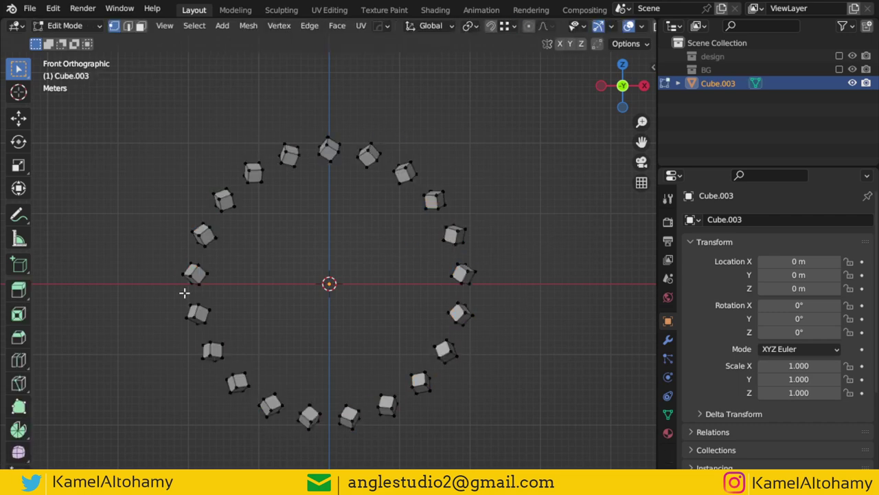
{"action": "key", "text": "Tab"}
{"action": "key", "text": "Tab"}
{"action": "scroll", "coordinate": [339, 275], "scroll_direction": "down", "scroll_amount": 2, "text": "shift"}
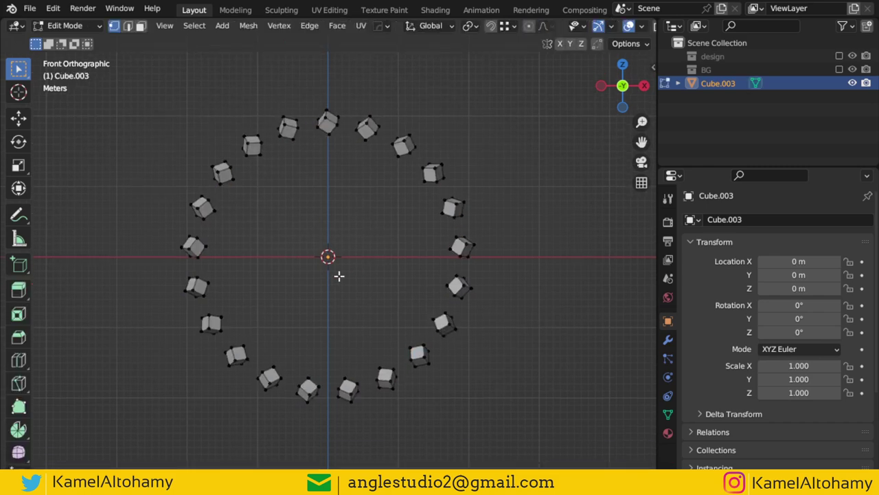
{"action": "mouse_move", "coordinate": [339, 276]}
{"action": "middle_mouse_down"}
{"action": "mouse_move", "coordinate": [377, 226]}
{"action": "mouse_move", "coordinate": [344, 261]}
{"action": "mouse_move", "coordinate": [278, 155]}
{"action": "mouse_move", "coordinate": [390, 258]}
{"action": "middle_mouse_up"}
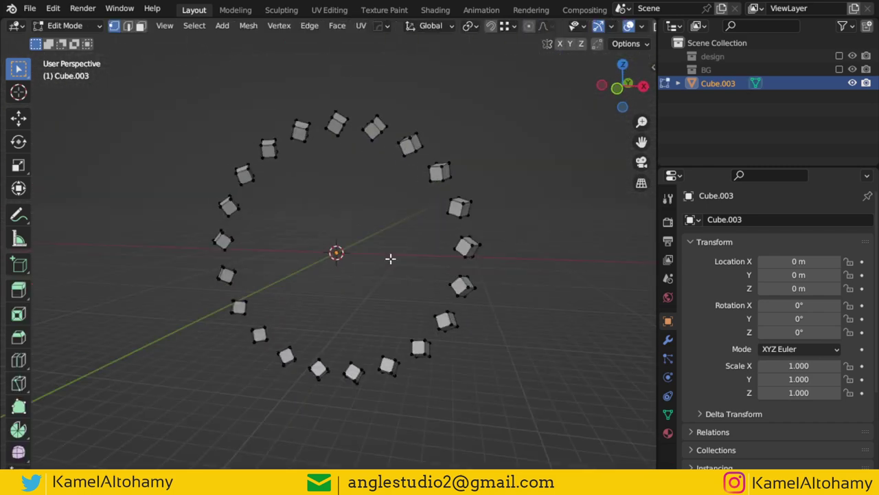
{"action": "mouse_move", "coordinate": [449, 156]}
{"action": "middle_mouse_down"}
{"action": "mouse_move", "coordinate": [401, 183]}
{"action": "mouse_move", "coordinate": [429, 190]}
{"action": "mouse_move", "coordinate": [275, 235]}
{"action": "mouse_move", "coordinate": [351, 207]}
{"action": "mouse_move", "coordinate": [280, 232]}
{"action": "mouse_move", "coordinate": [374, 232]}
{"action": "middle_mouse_up"}
{"action": "key", "text": "KP_1"}
{"action": "key", "text": "Tab"}
{"action": "scroll", "coordinate": [413, 187], "scroll_direction": "down", "scroll_amount": 1, "text": "shift"}
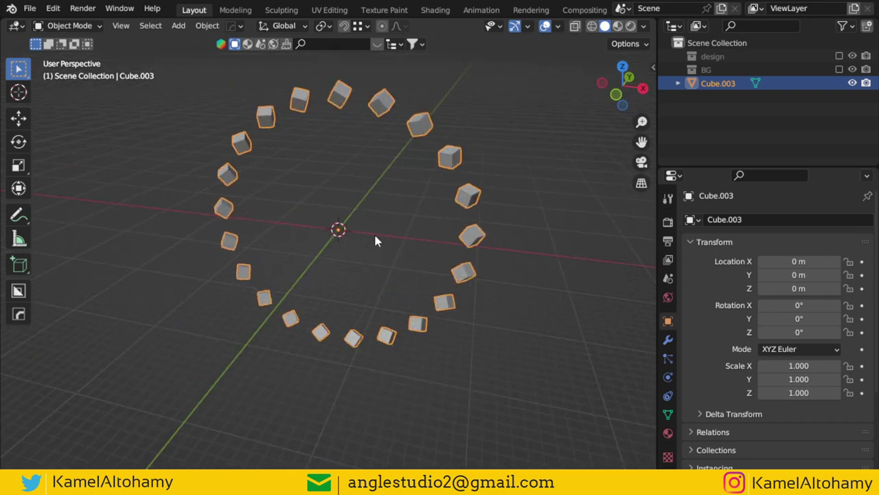
{"action": "key", "text": "KP_1"}
{"action": "key", "text": "Tab"}
{"action": "scroll", "coordinate": [375, 237], "scroll_direction": "up", "scroll_amount": 1, "text": "shift"}
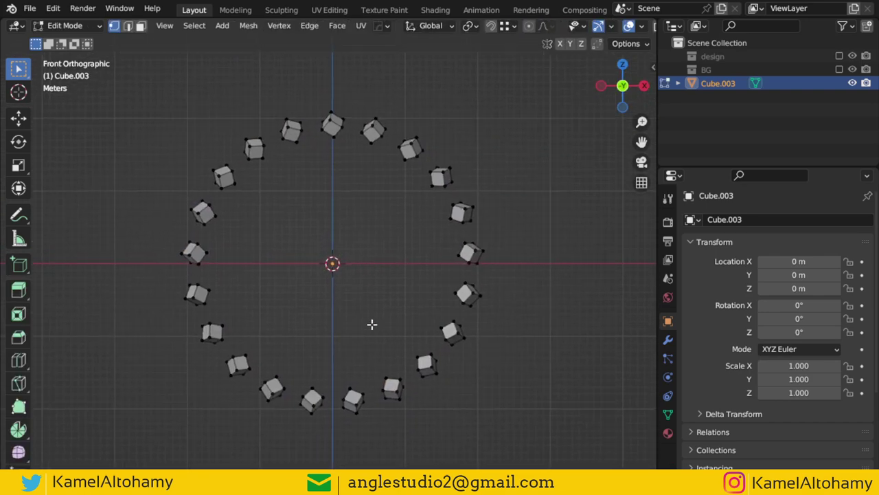
{"action": "scroll", "coordinate": [363, 354], "scroll_direction": "down", "scroll_amount": 1}
{"action": "mouse_move", "coordinate": [363, 354]}
{"action": "middle_mouse_down", "text": "ctrl"}
{"action": "mouse_move", "coordinate": [394, 272]}
{"action": "mouse_move", "coordinate": [394, 229]}
{"action": "mouse_move", "coordinate": [395, 261]}
{"action": "mouse_move", "coordinate": [414, 254]}
{"action": "mouse_move", "coordinate": [426, 301]}
{"action": "middle_mouse_up", "text": "ctrl"}
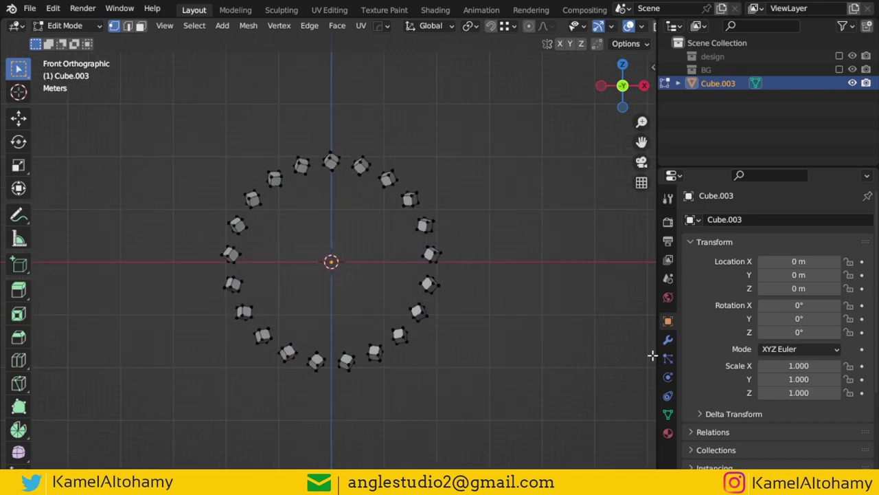